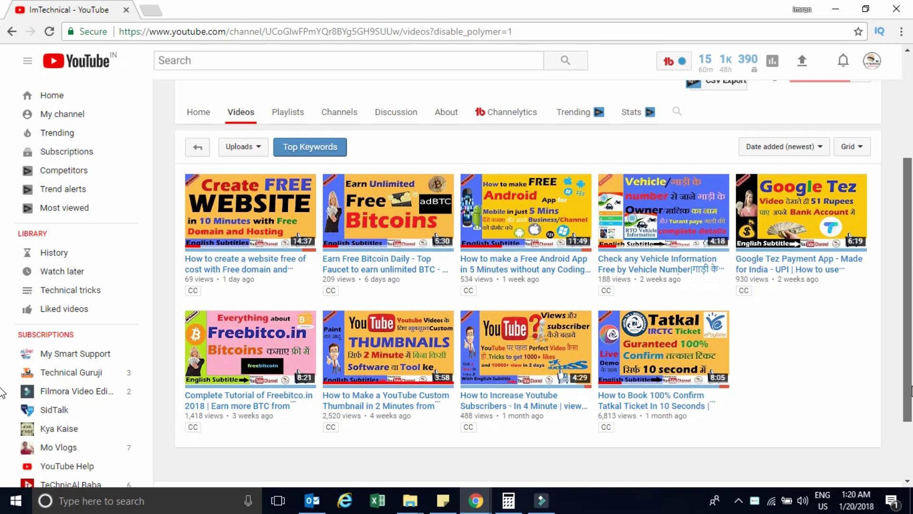
scroll(3, 393, up, 3)
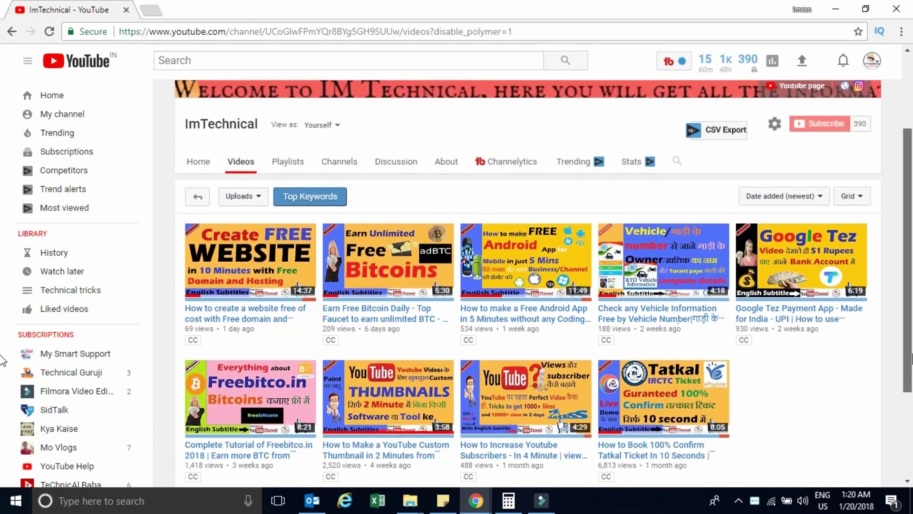
scroll(3, 332, up, 2)
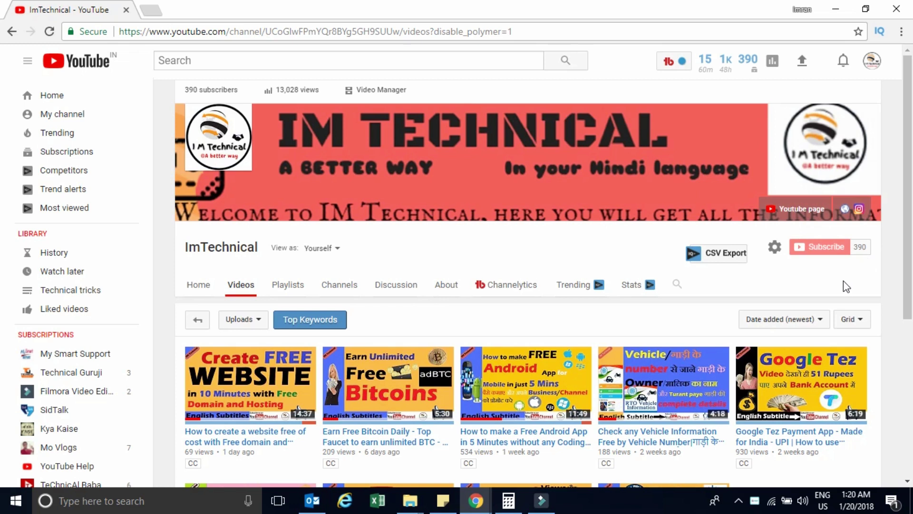
click(909, 359)
drag(910, 340, 912, 266)
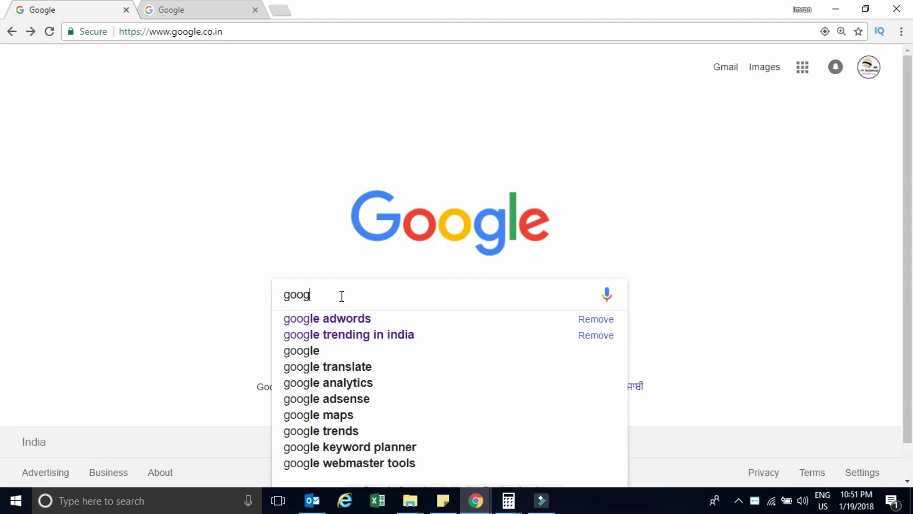
Search Google for "google adwords"
text(le adw)
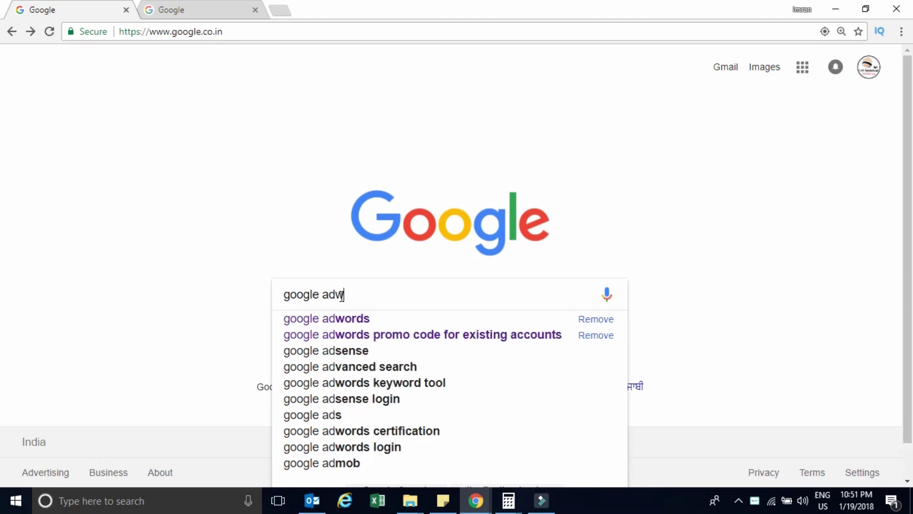
text(ords)
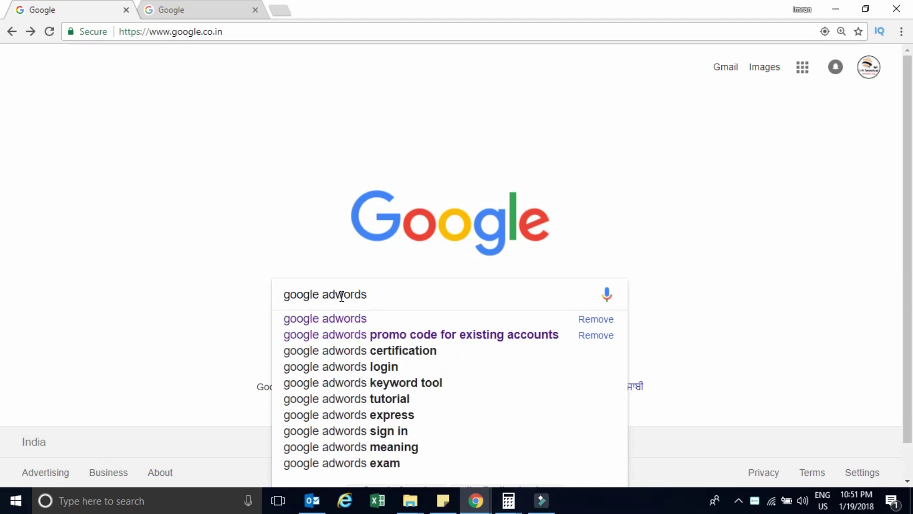
key(Return)
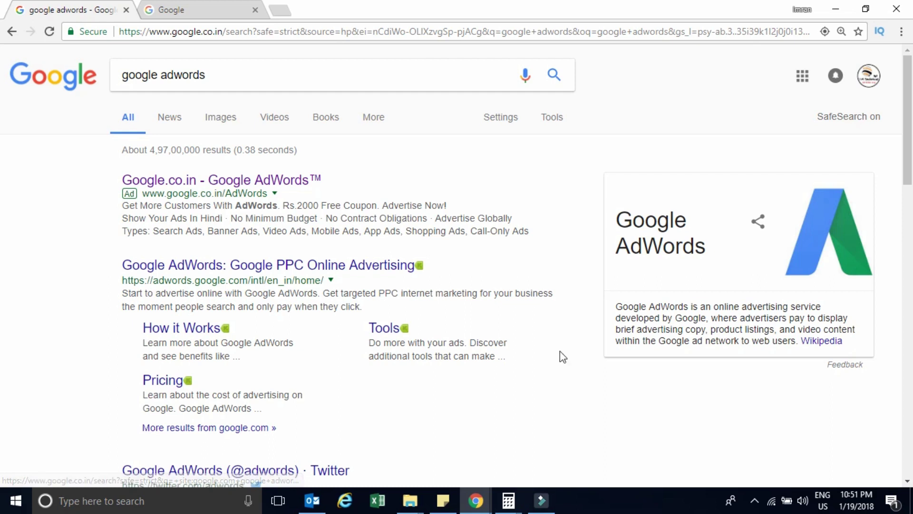
Examine the search results, particularly the Google AdWords ad's Rs.2000 free coupon offer and its listed ad types such as Video Ads
scroll(2, 143, down, 2)
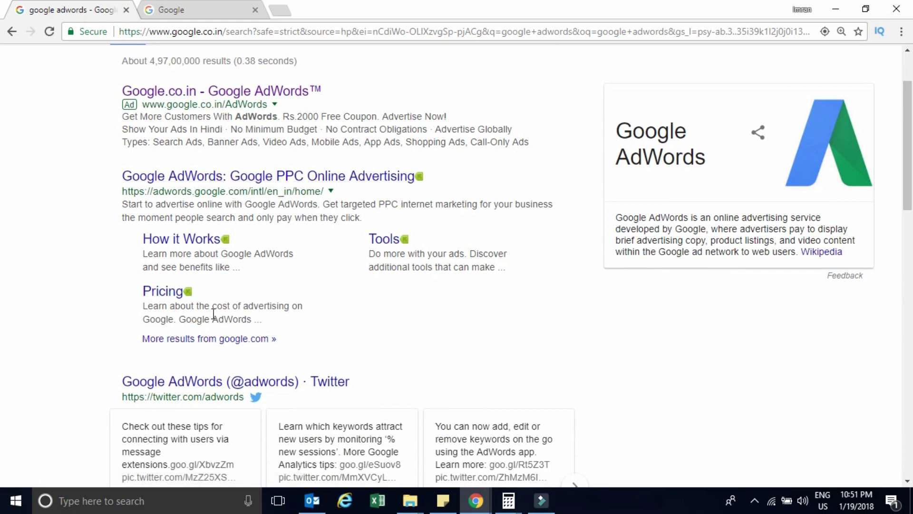
drag(910, 144, 911, 205)
scroll(3, 209, down, 3)
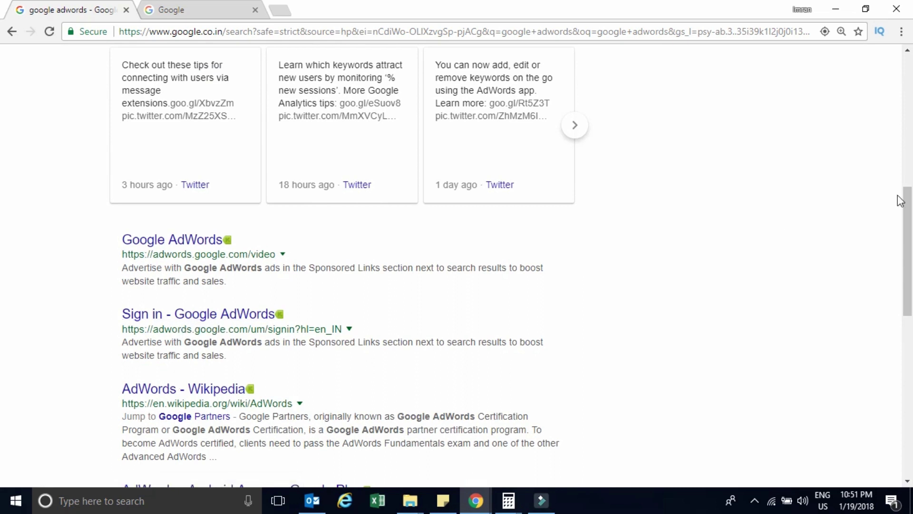
drag(909, 244, 909, 82)
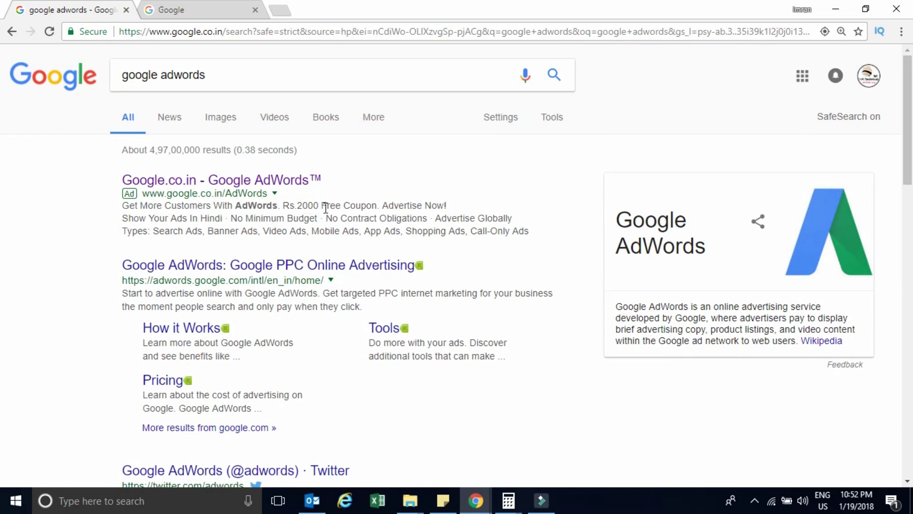
drag(235, 205, 379, 206)
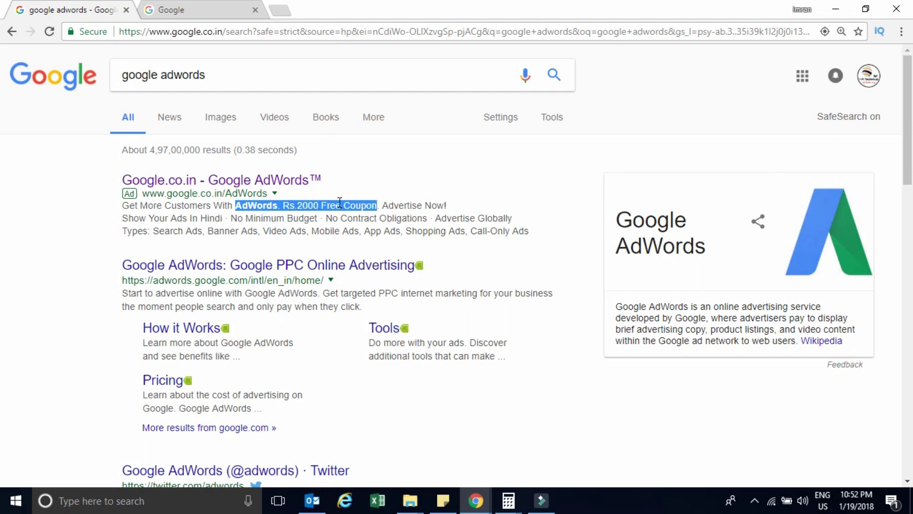
click(222, 245)
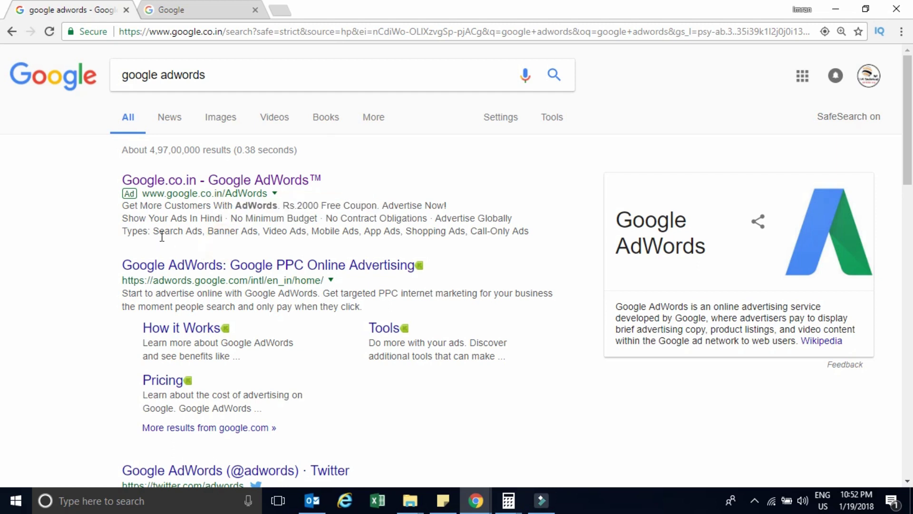
drag(154, 231, 527, 233)
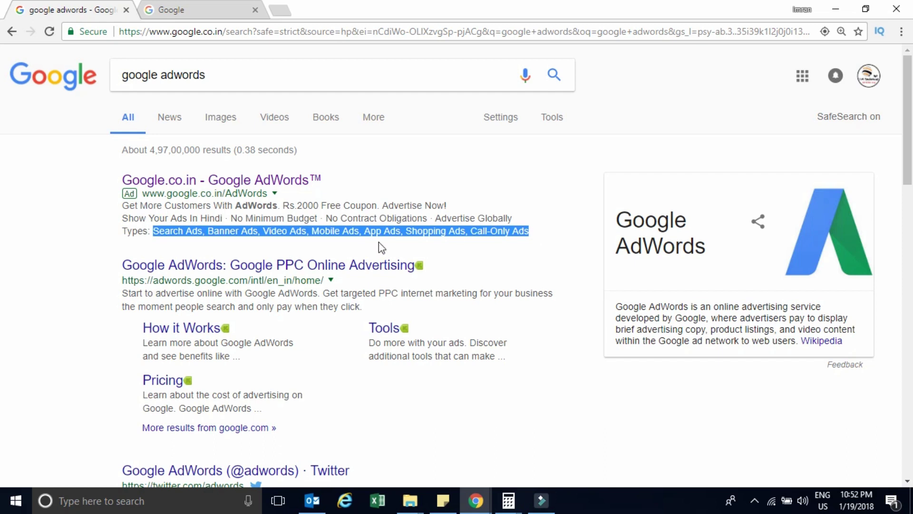
click(300, 245)
drag(262, 231, 311, 232)
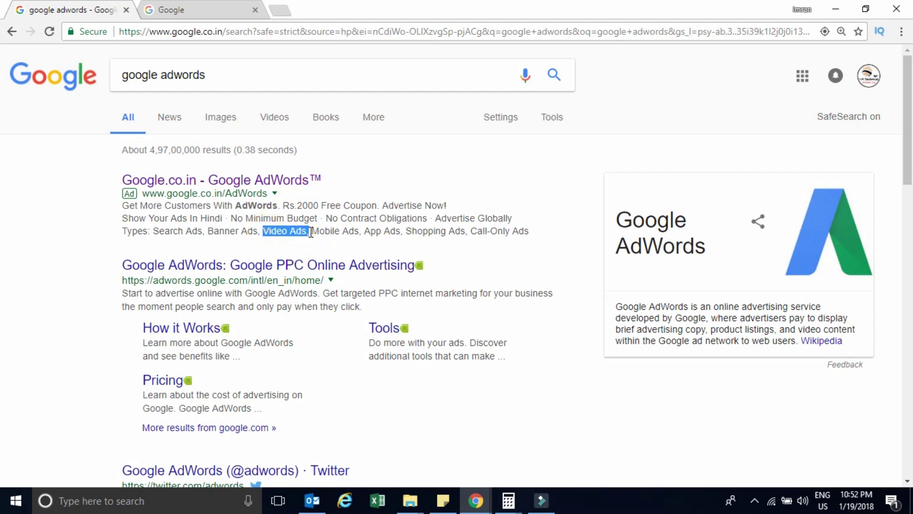
Open the sponsored Google AdWords result and examine its Rs.2000 ad credit offer and the offer code form
click(230, 181)
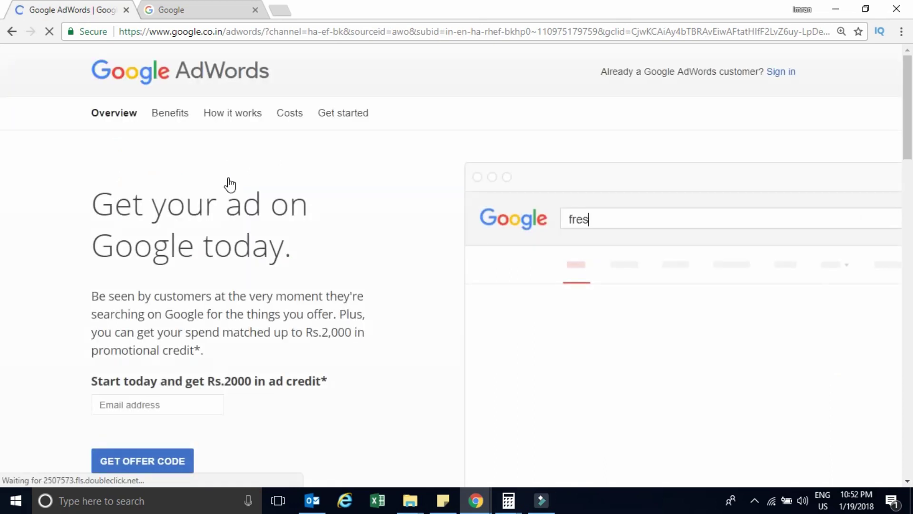
drag(912, 129, 912, 169)
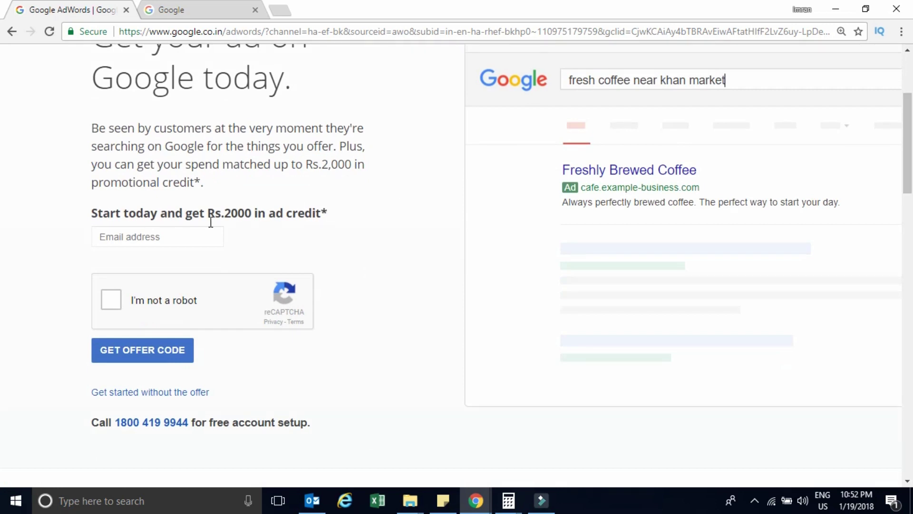
drag(208, 214, 334, 217)
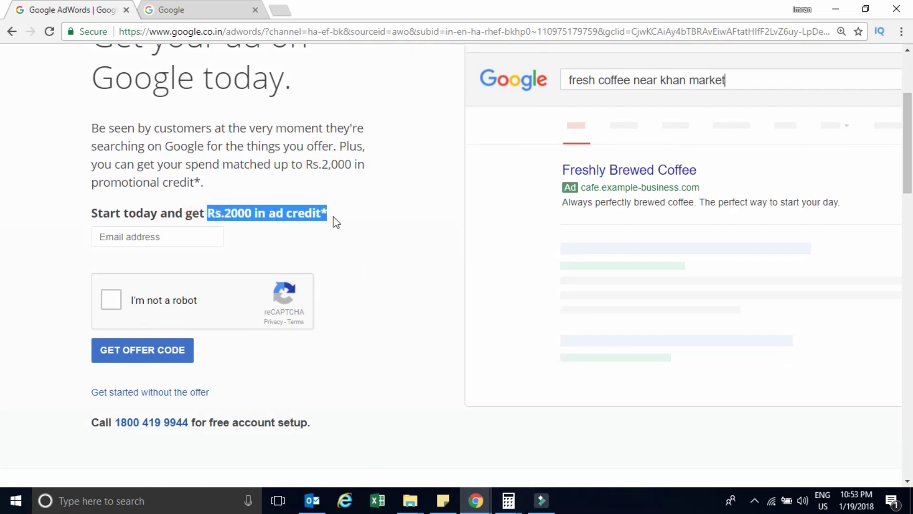
click(337, 236)
click(148, 243)
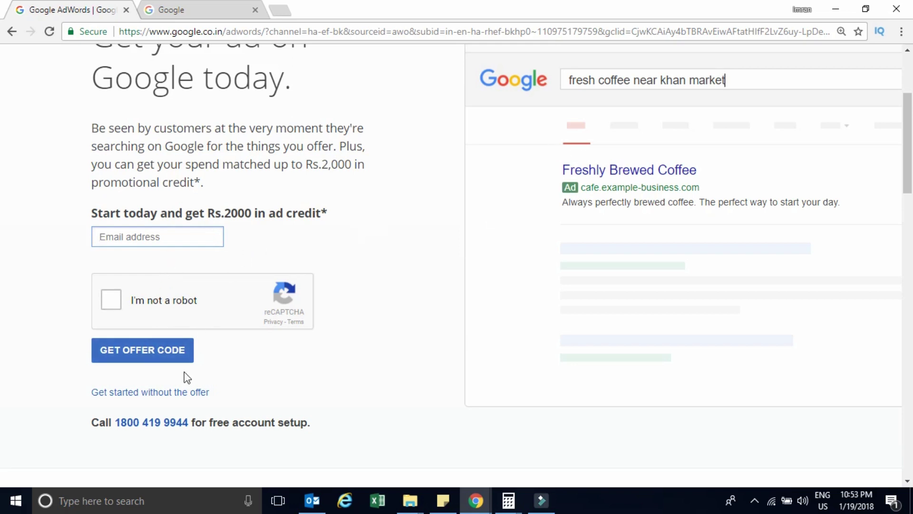
drag(908, 118, 910, 378)
drag(2, 380, 903, 33)
scroll(903, 33, down, 3)
Switch to the second Google browser tab and load youtube.com there
click(205, 7)
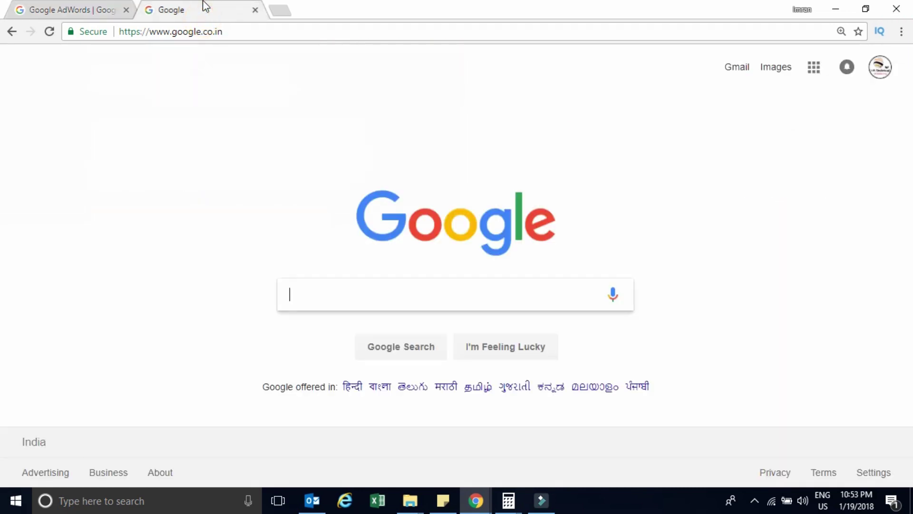
click(268, 37)
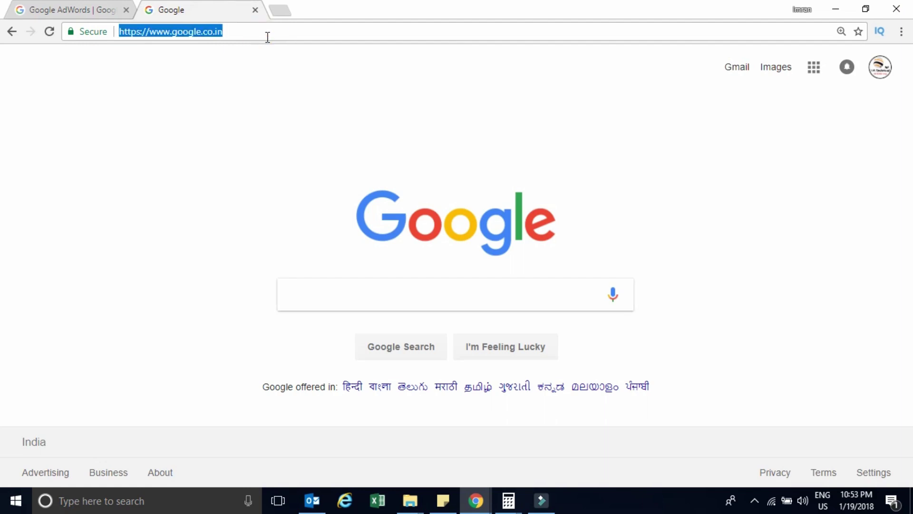
text(youtube.com)
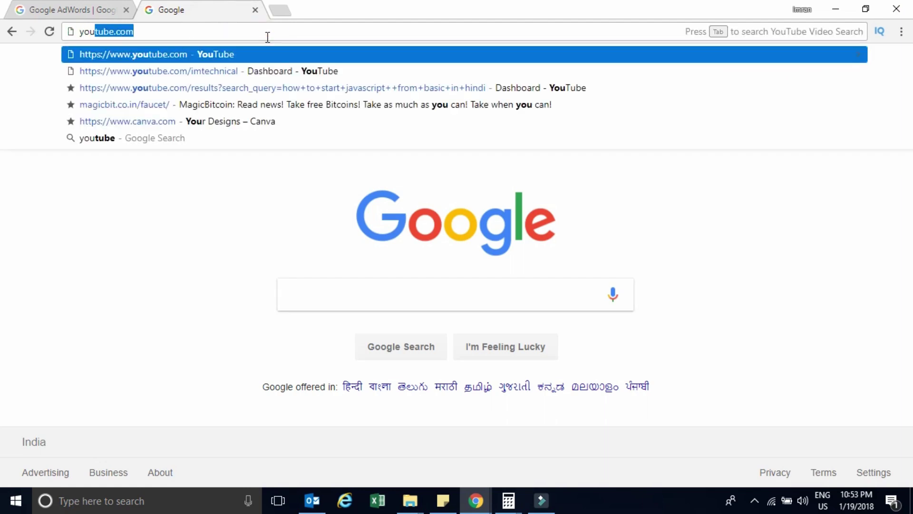
key(Return)
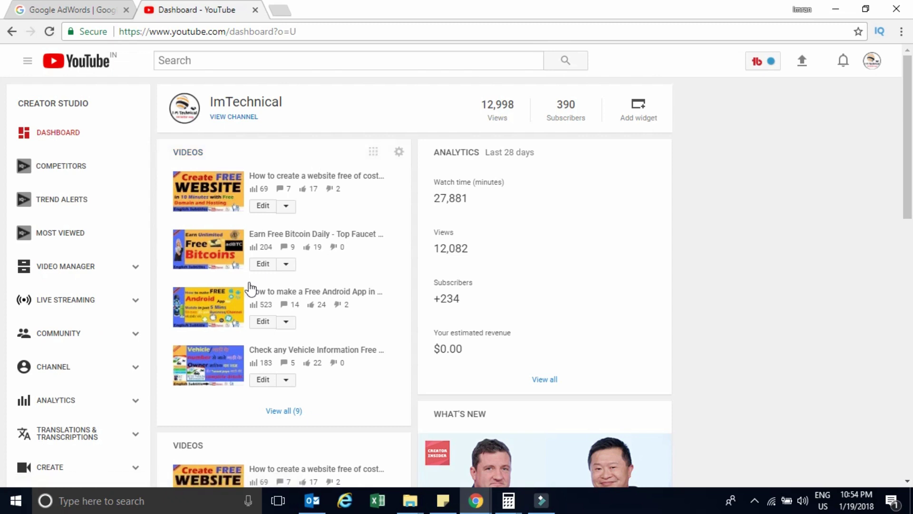
Open the full list of the channel's uploaded videos and review their view counts
click(285, 411)
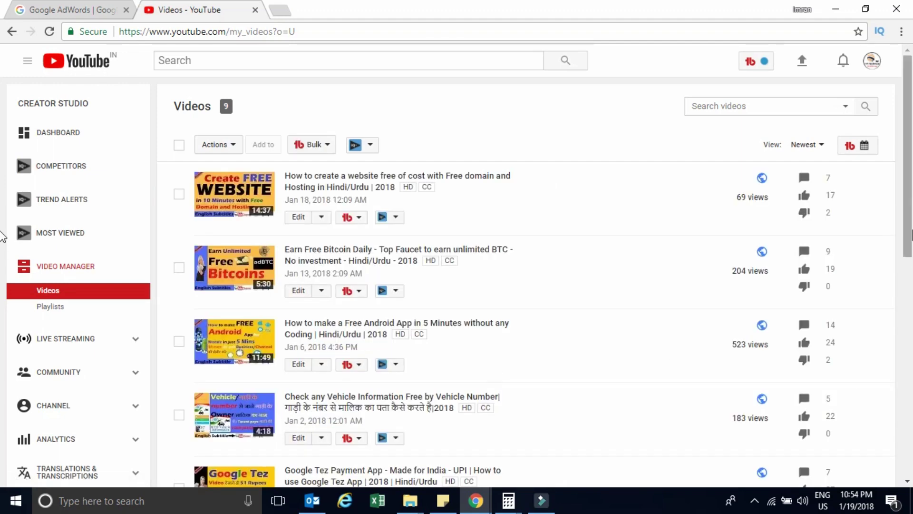
drag(907, 190, 911, 384)
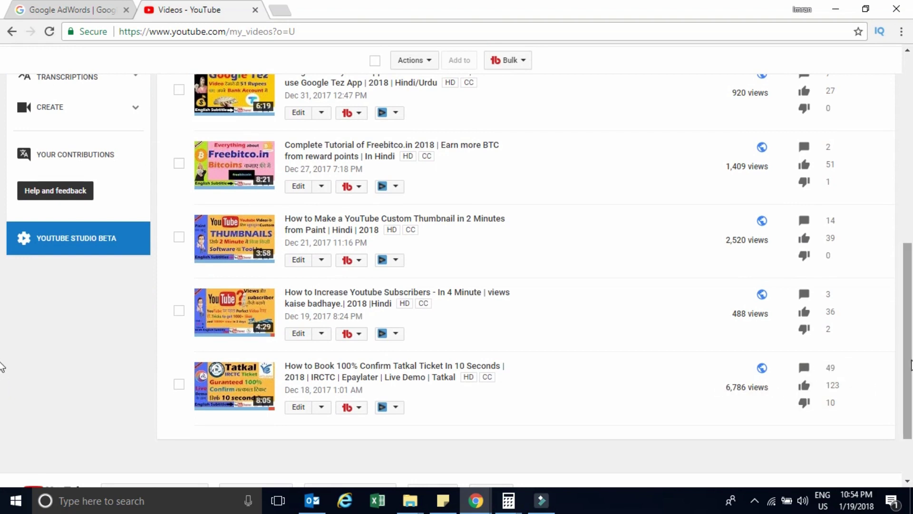
scroll(2, 356, up, 2)
scroll(1, 334, up, 1)
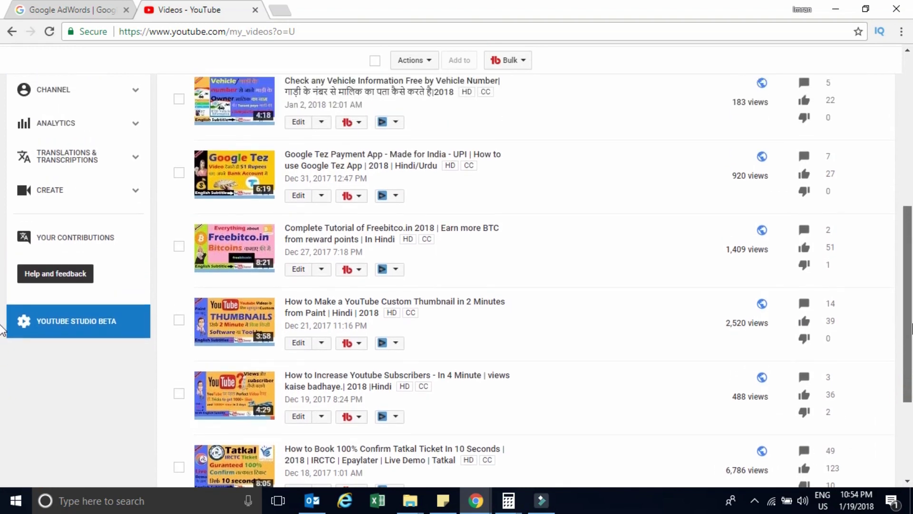
scroll(2, 329, up, 1)
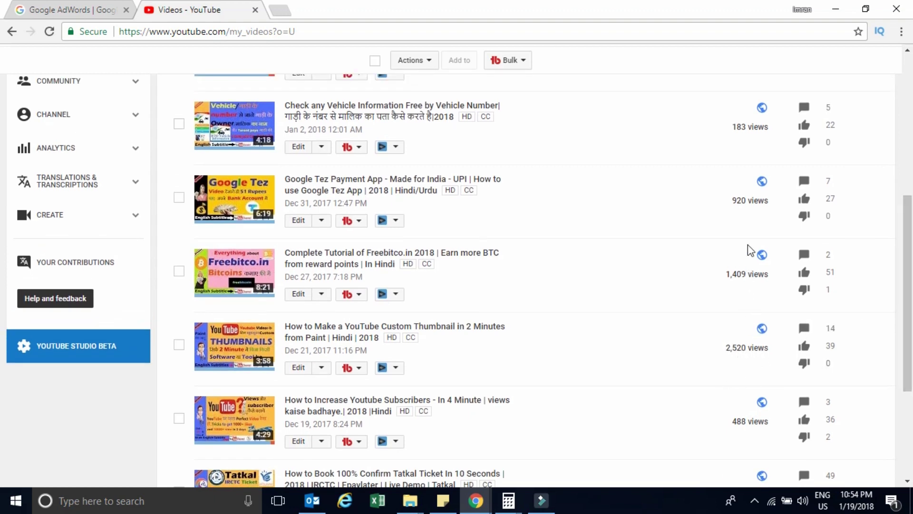
drag(912, 254, 912, 165)
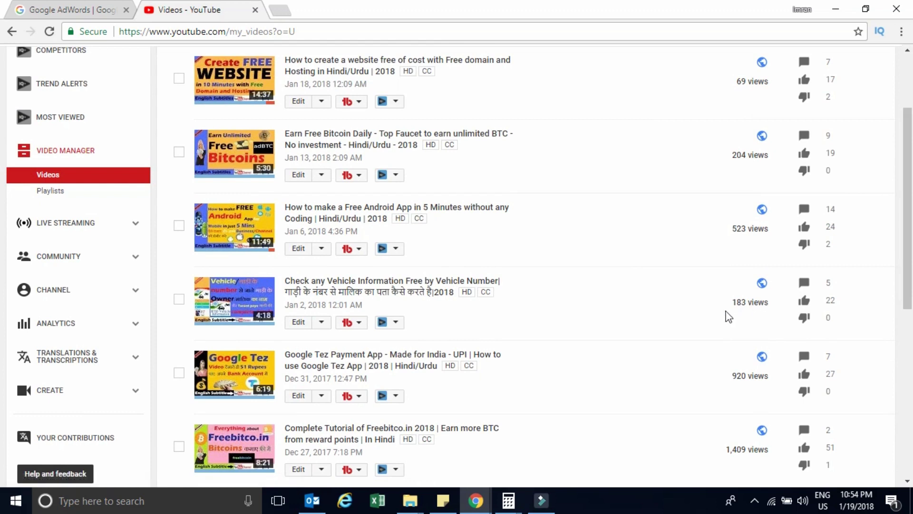
Start a video ad promotion for the "Check any Vehicle Information Free by Vehicle Number" video and proceed to the budget stage
click(322, 324)
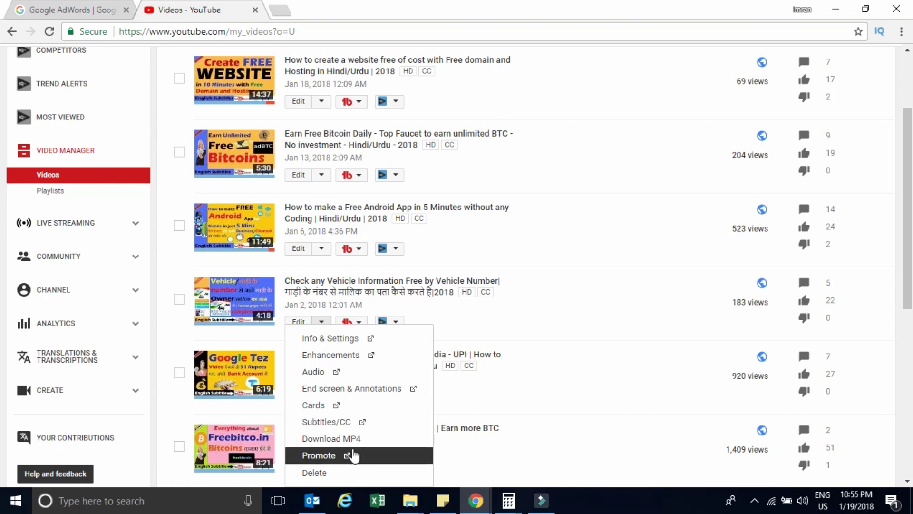
click(321, 455)
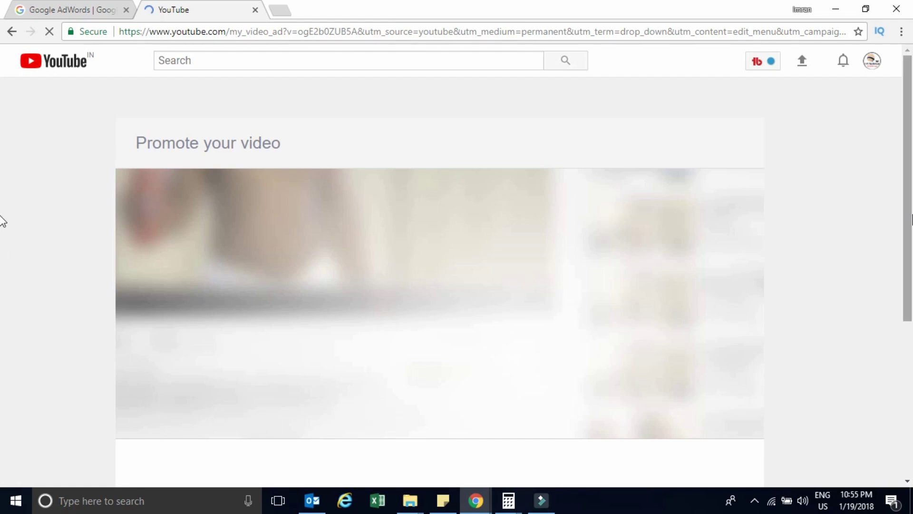
drag(909, 144, 912, 191)
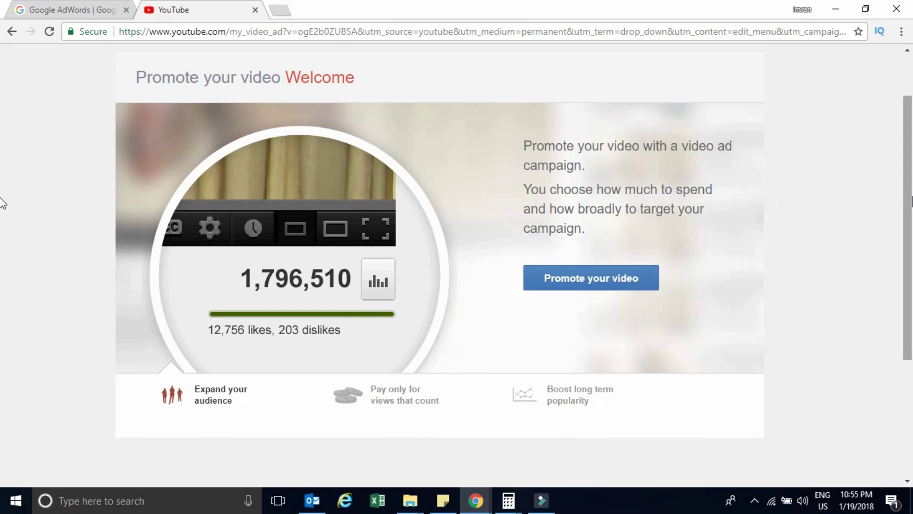
drag(912, 185, 911, 206)
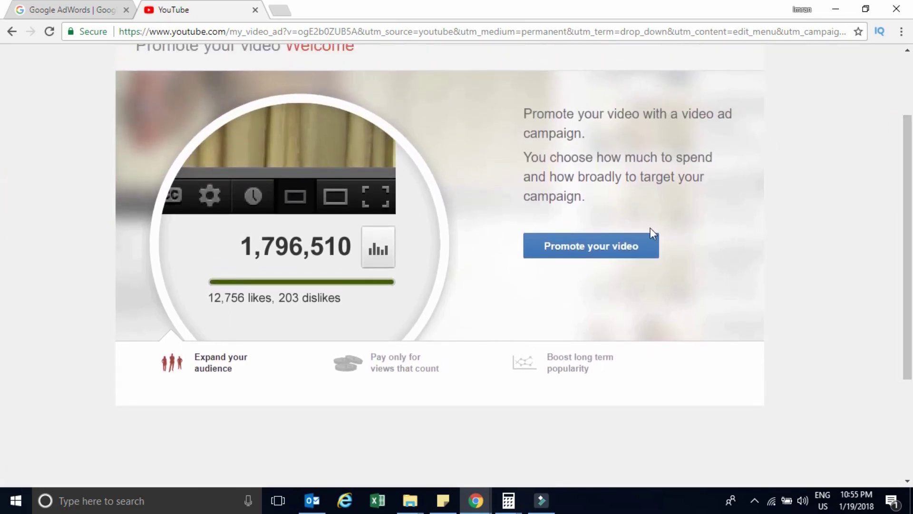
click(592, 254)
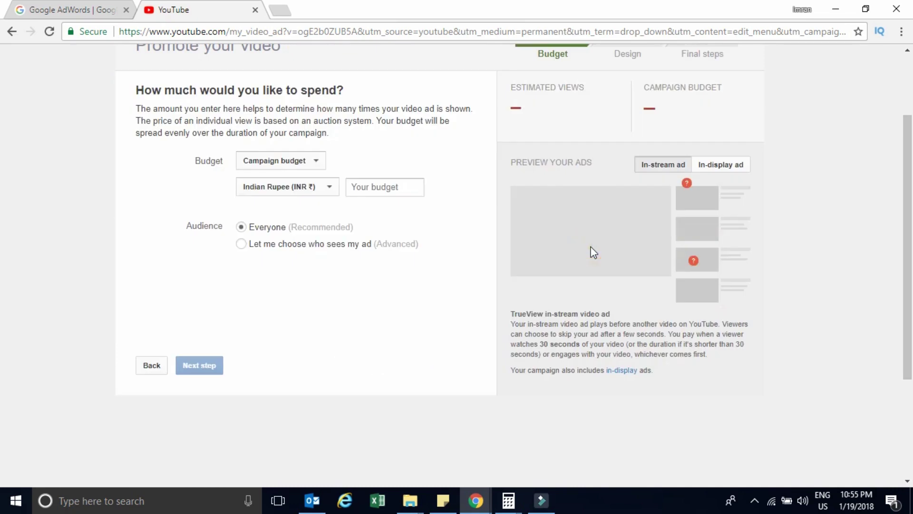
Set the promotion's budget type to Daily budget
scroll(3, 181, up, 2)
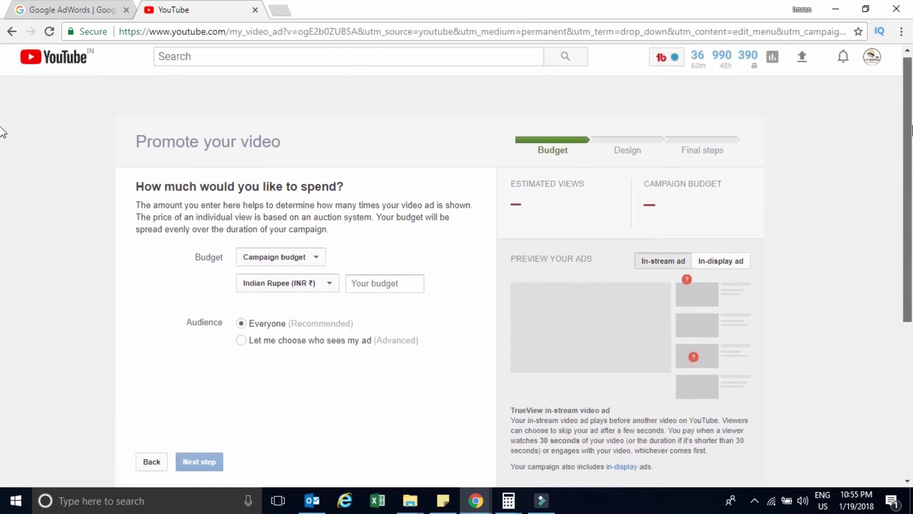
scroll(2, 138, down, 2)
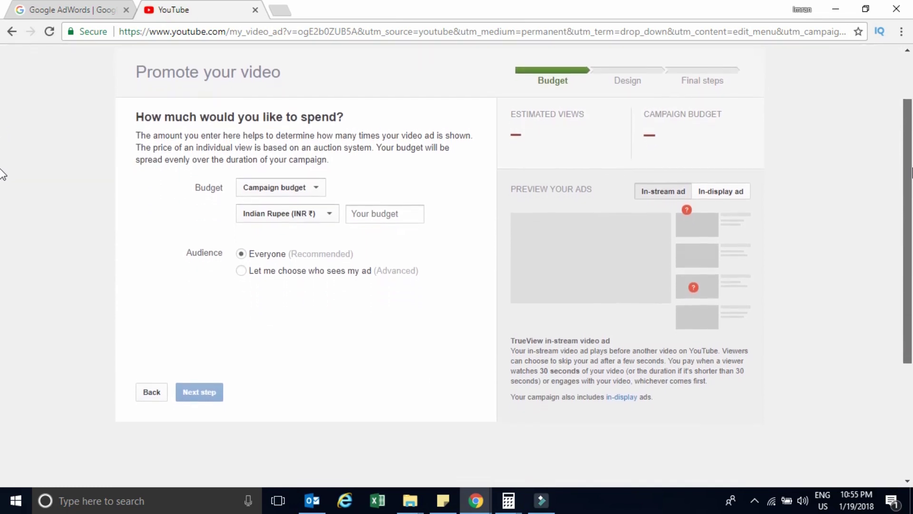
click(307, 179)
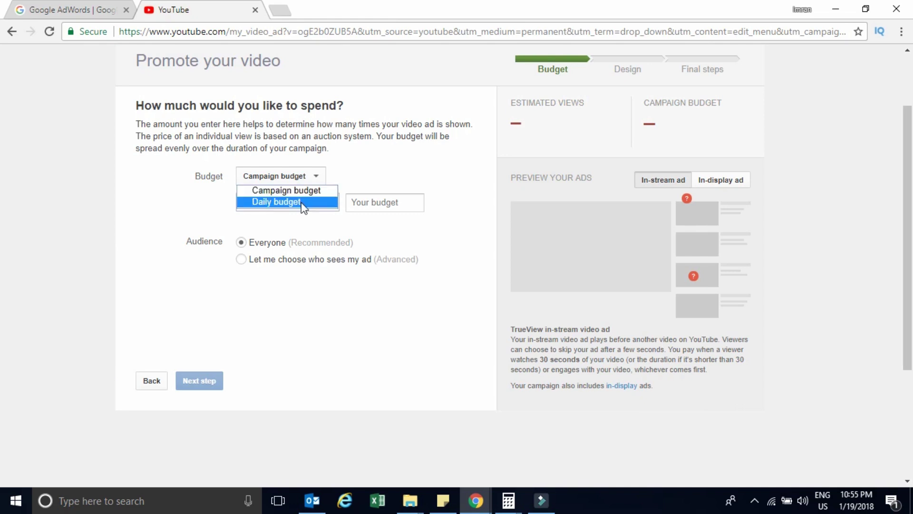
click(276, 201)
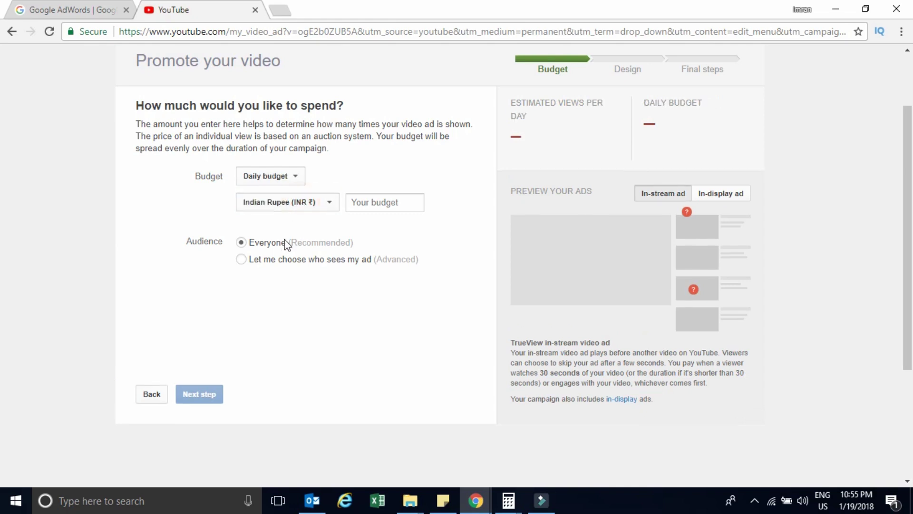
Try a daily budget of 100 Indian Rupees and review the estimated daily views and ad impressions
click(376, 204)
text(100)
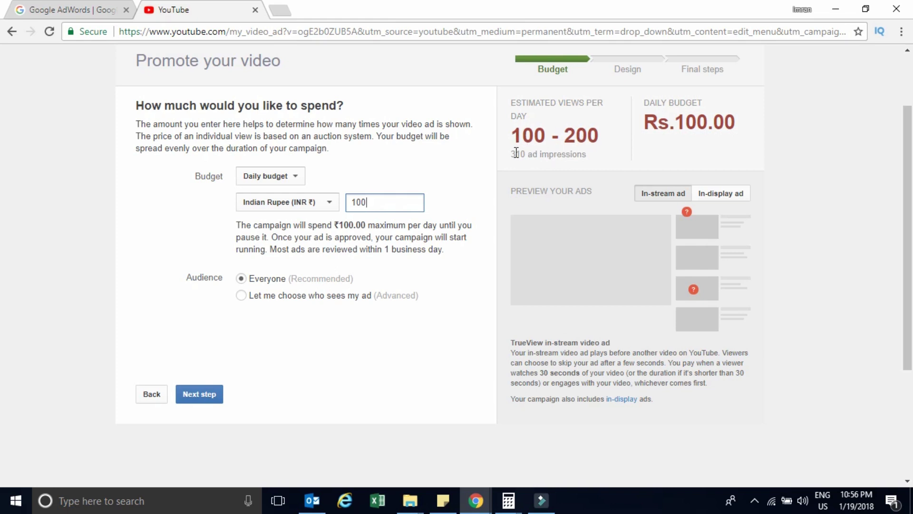
drag(511, 154, 593, 158)
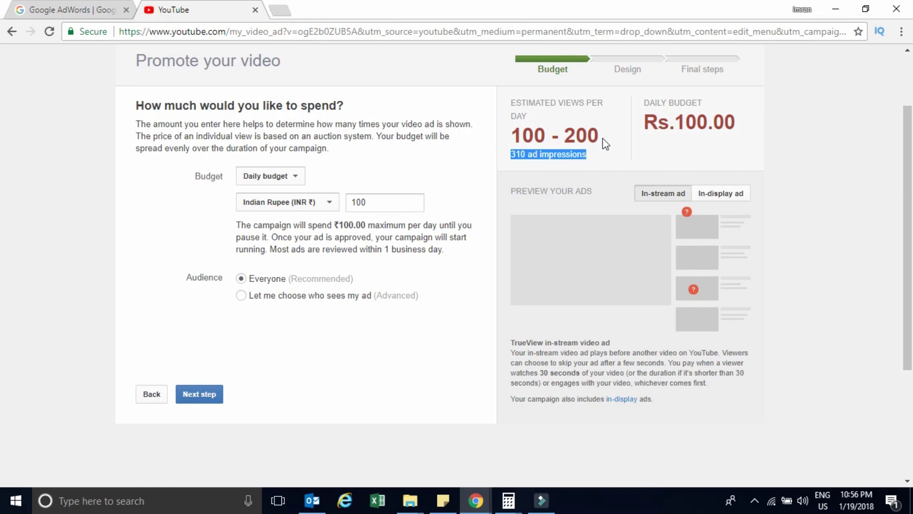
drag(600, 135, 514, 139)
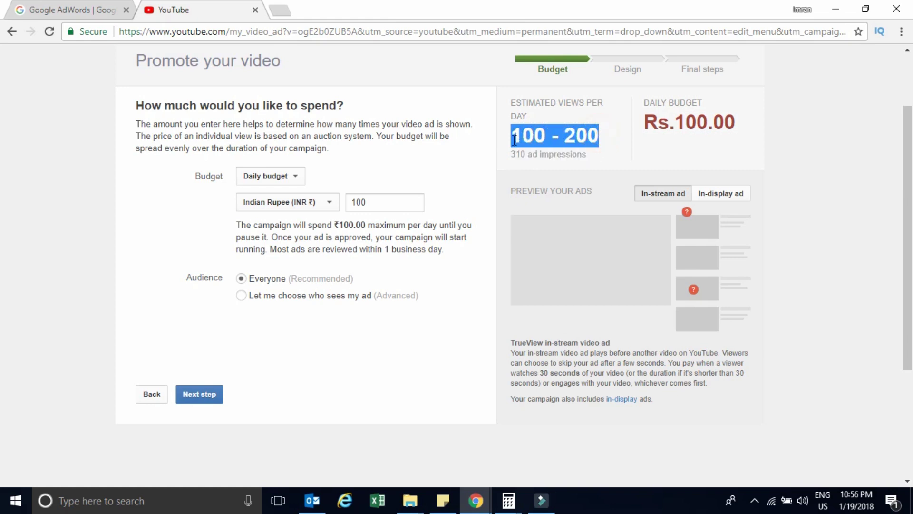
Set the daily budget to 70 Indian Rupees
click(380, 202)
key(BackSpace)
key(BackSpace)
key(BackSpace)
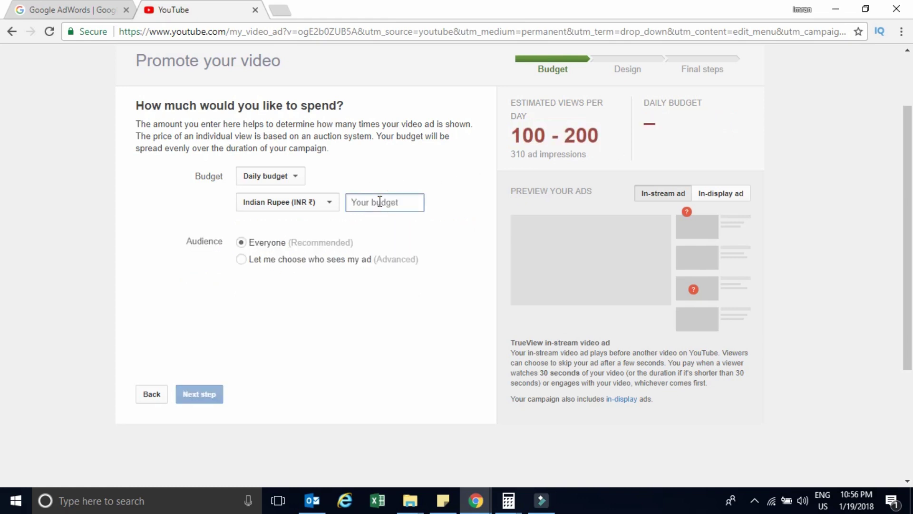
text(70)
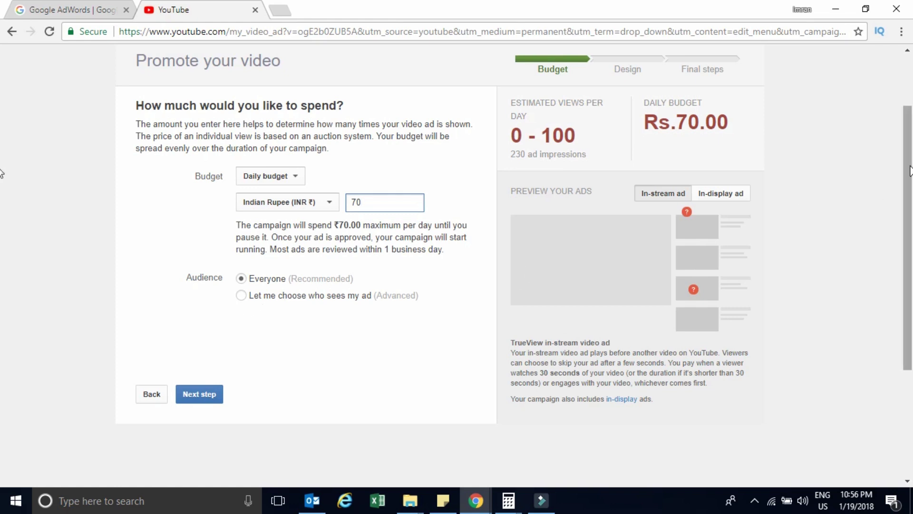
Choose a custom audience for the ad and add India and Pakistan as its target locations
scroll(2, 191, down, 2)
scroll(2, 212, down, 1)
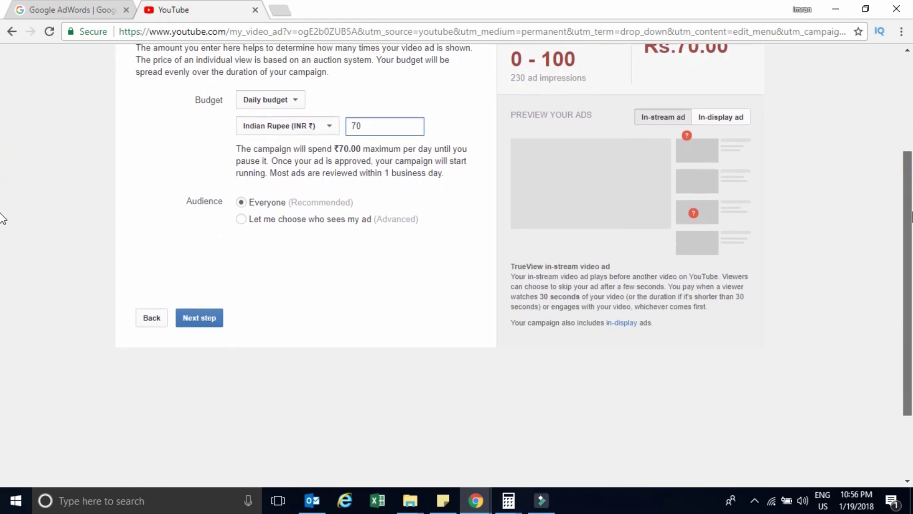
click(241, 219)
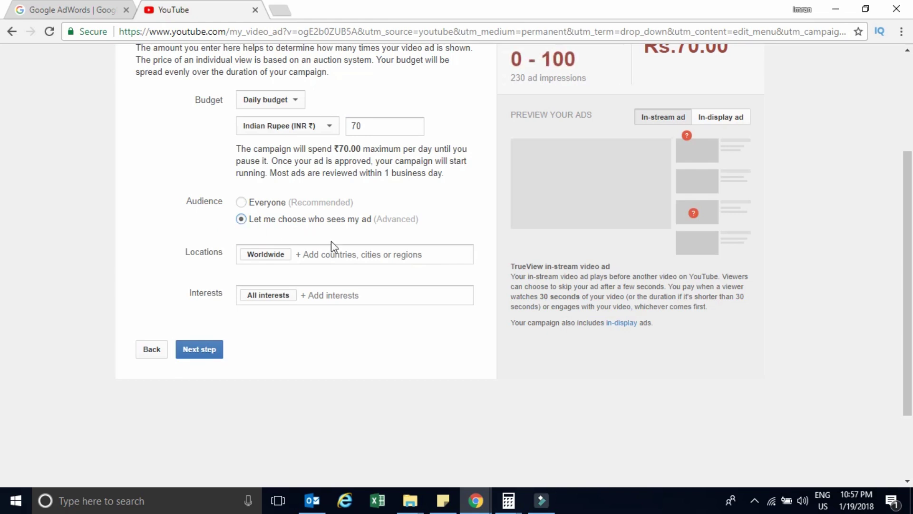
click(330, 254)
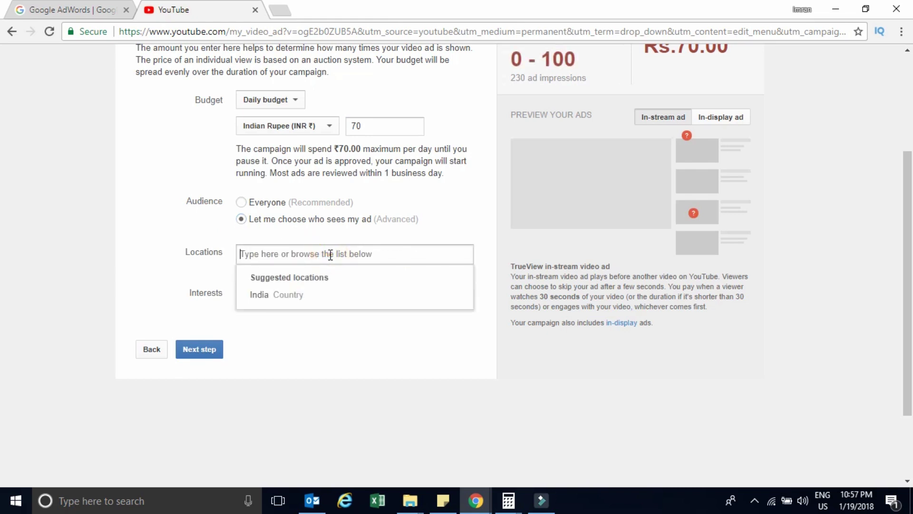
text(india)
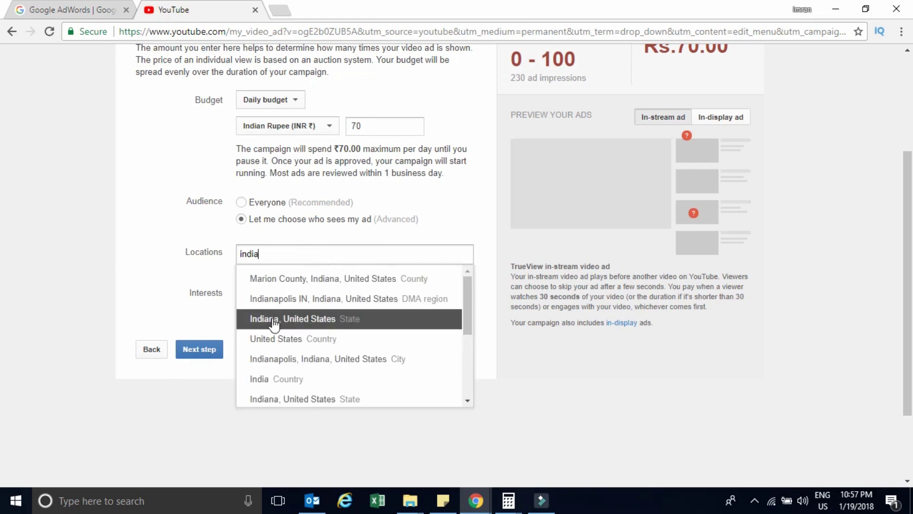
click(274, 379)
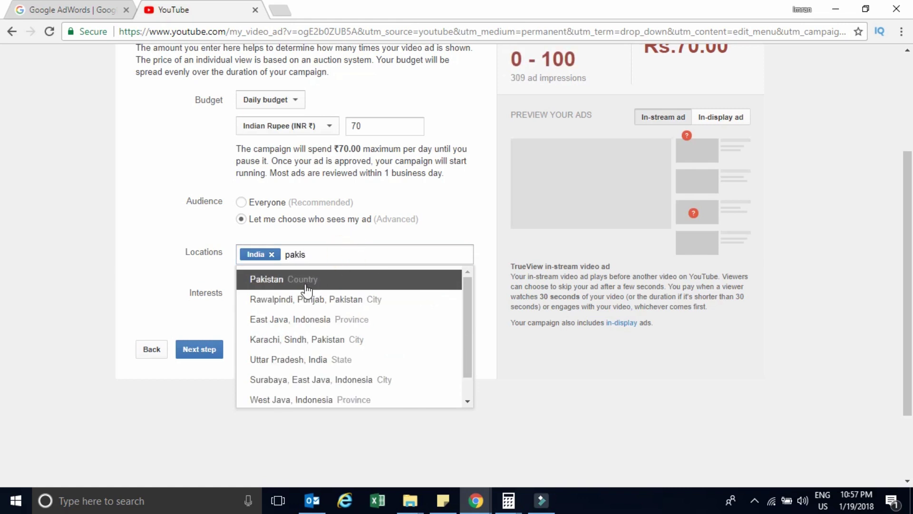
click(269, 283)
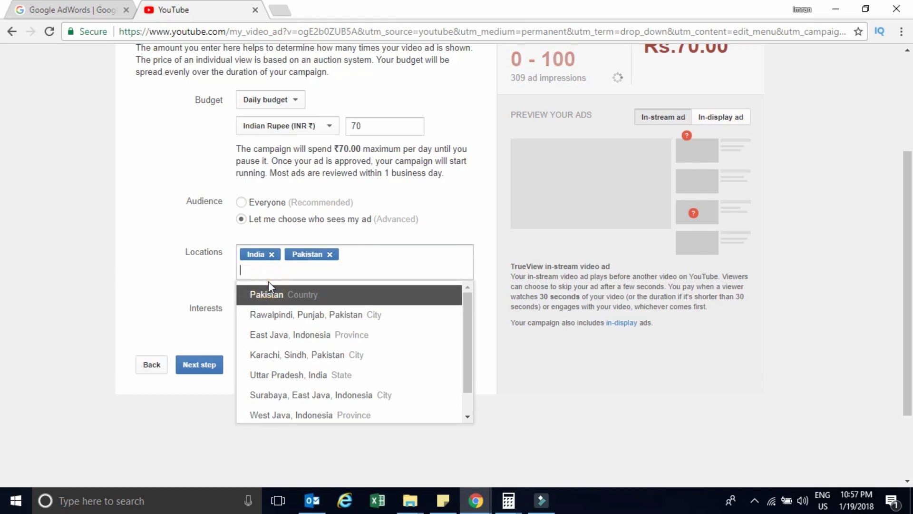
click(205, 280)
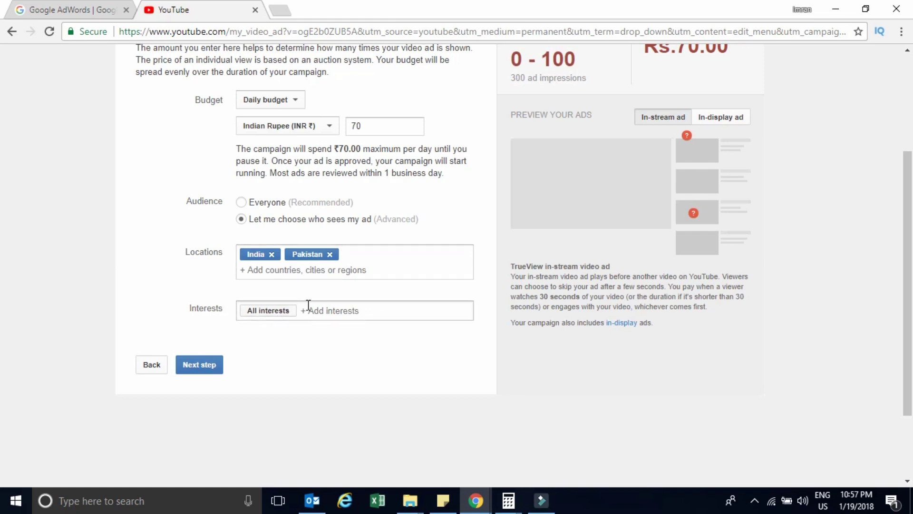
Browse the available audience interest categories, leaving the selection at All interests
click(338, 310)
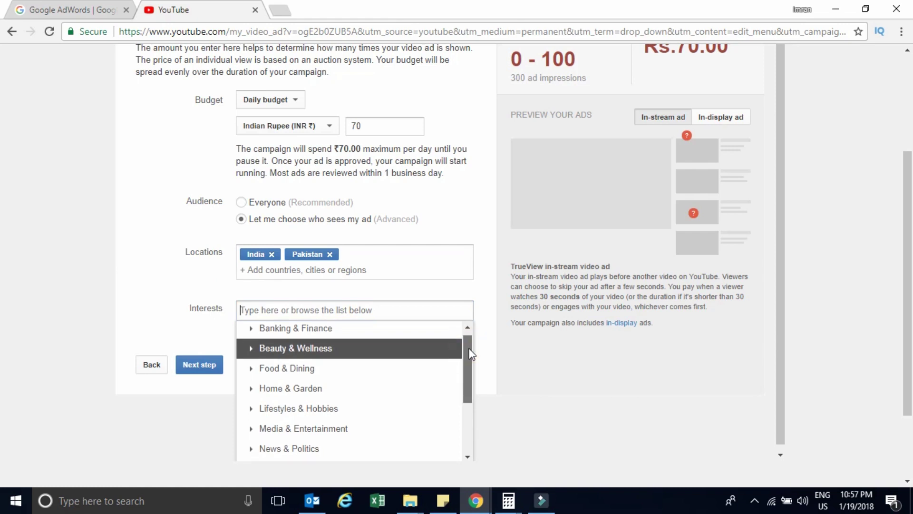
drag(470, 351, 469, 409)
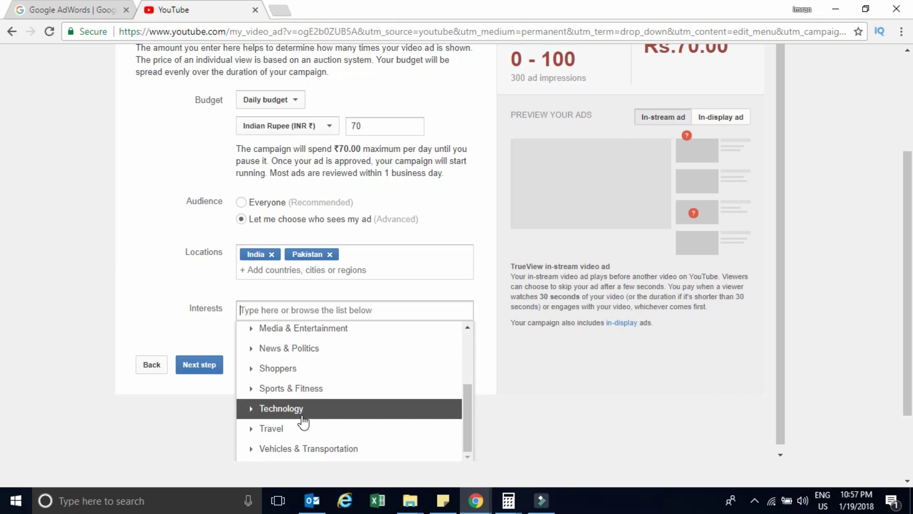
click(194, 435)
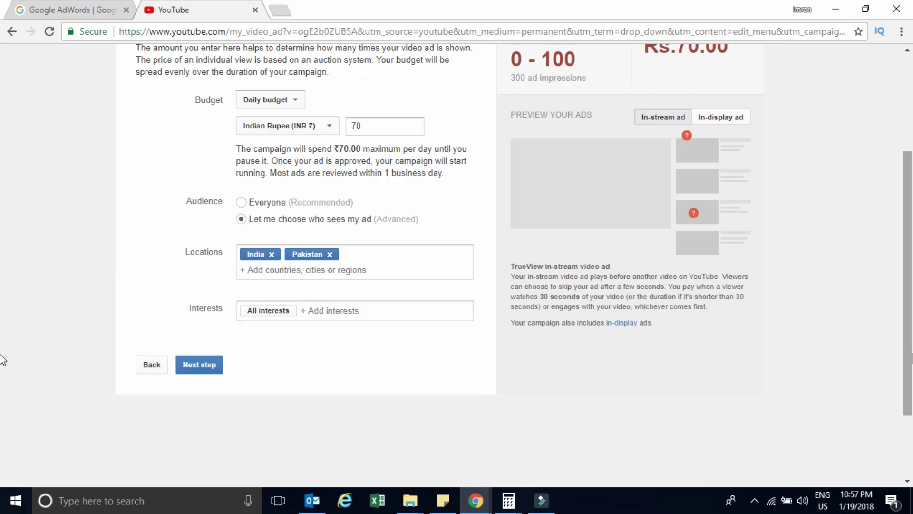
Preview the in-display and in-stream ad formats, and proceed to the promotion's design stage
scroll(2, 309, up, 2)
mouse_move(668, 191)
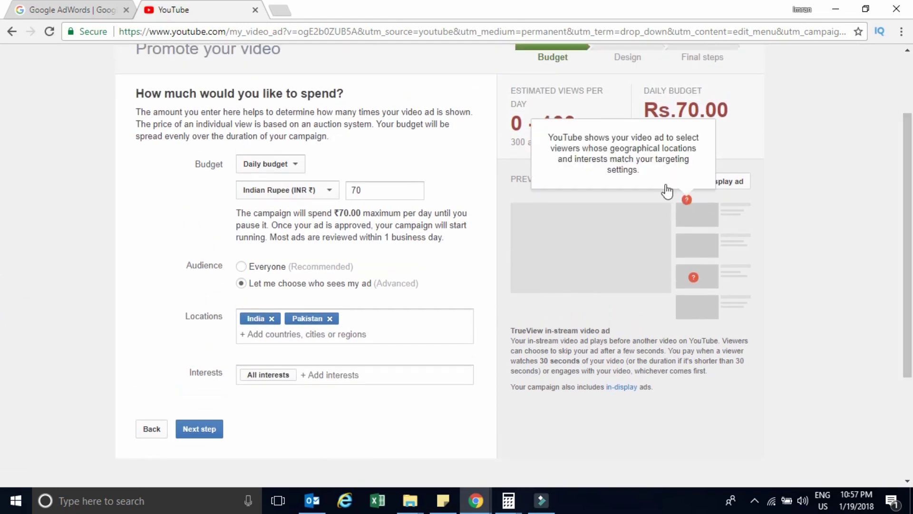
click(732, 188)
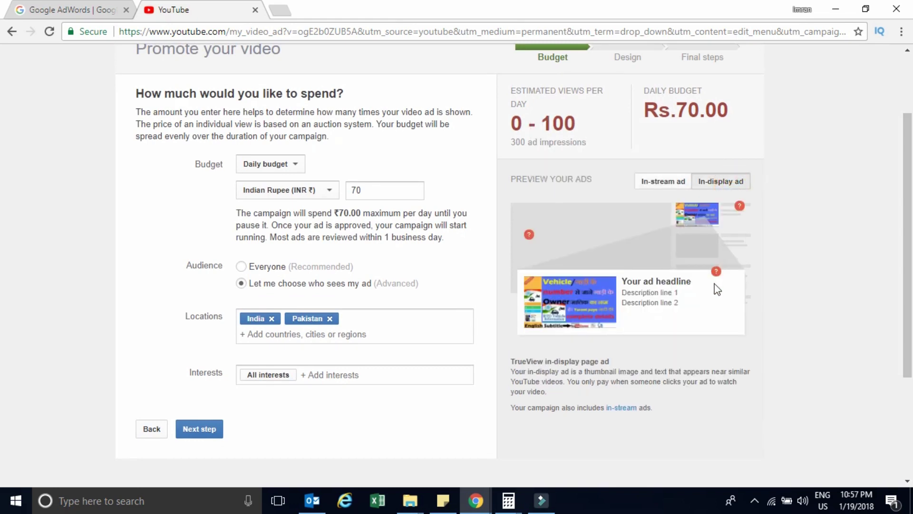
click(669, 185)
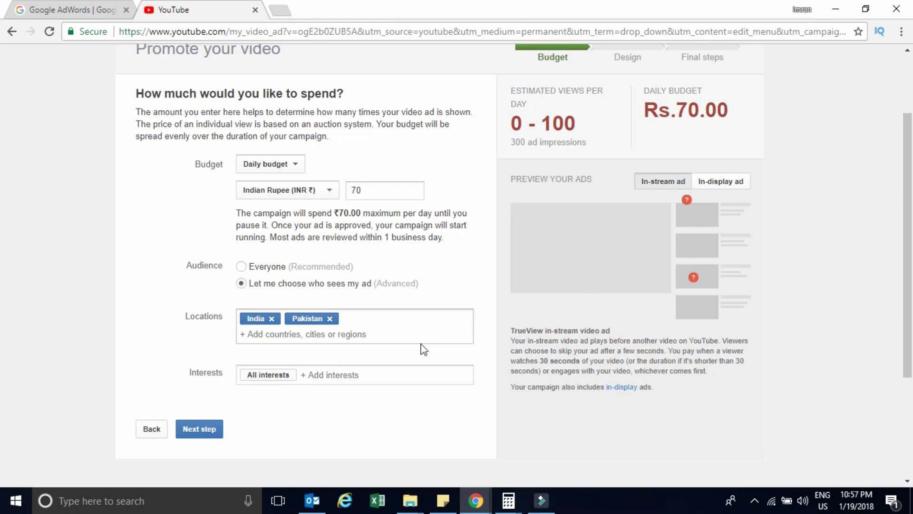
click(207, 434)
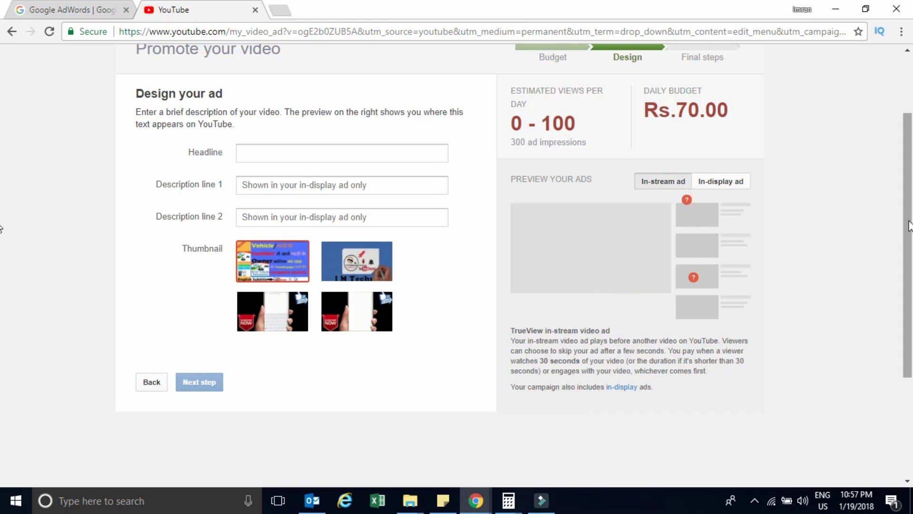
Copy the full title from the "Check any Vehicle Information Free" video's edit page and paste it as the ad headline
scroll(908, 177, up, 2)
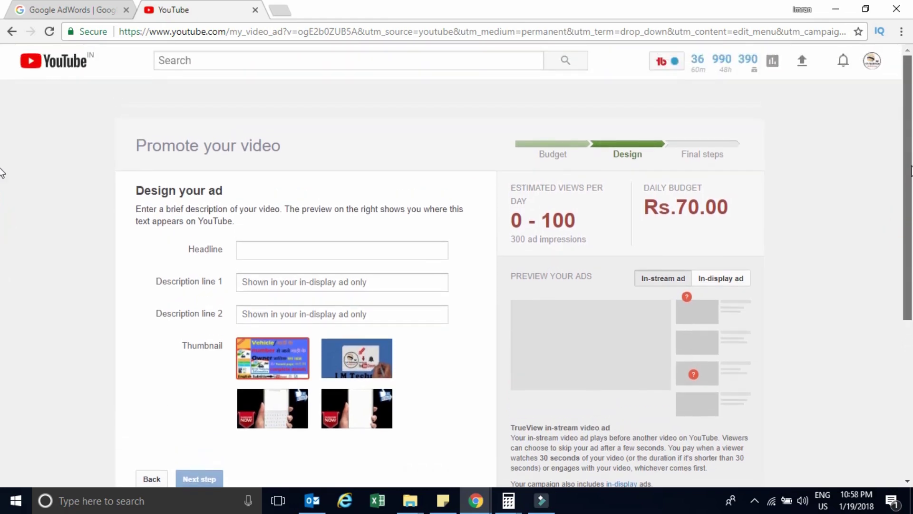
scroll(908, 177, down, 2)
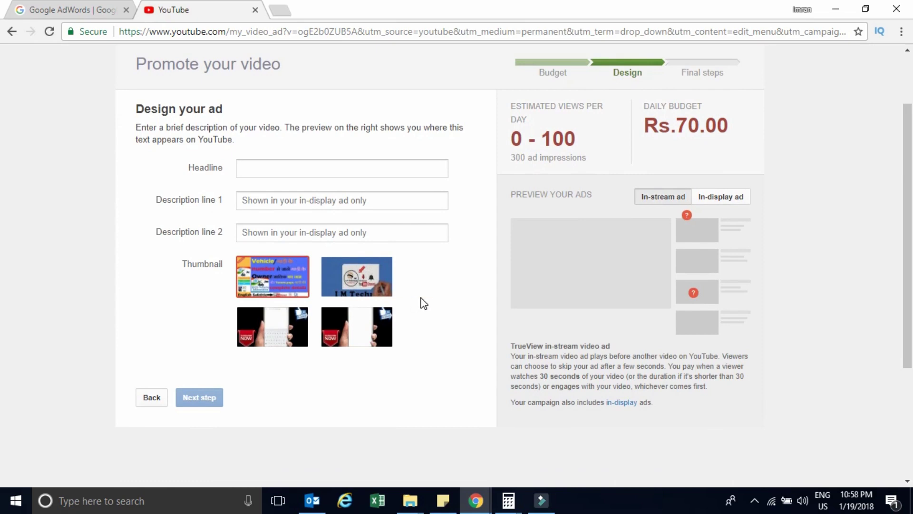
click(295, 170)
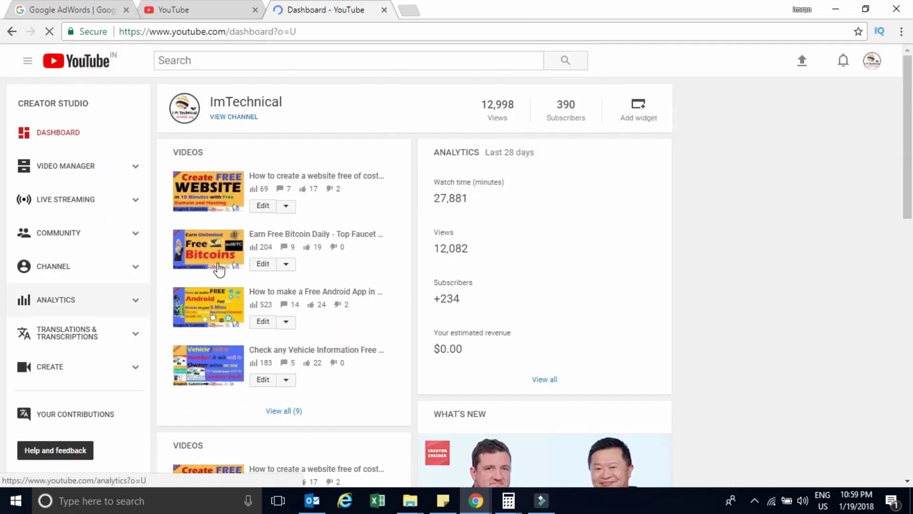
click(263, 379)
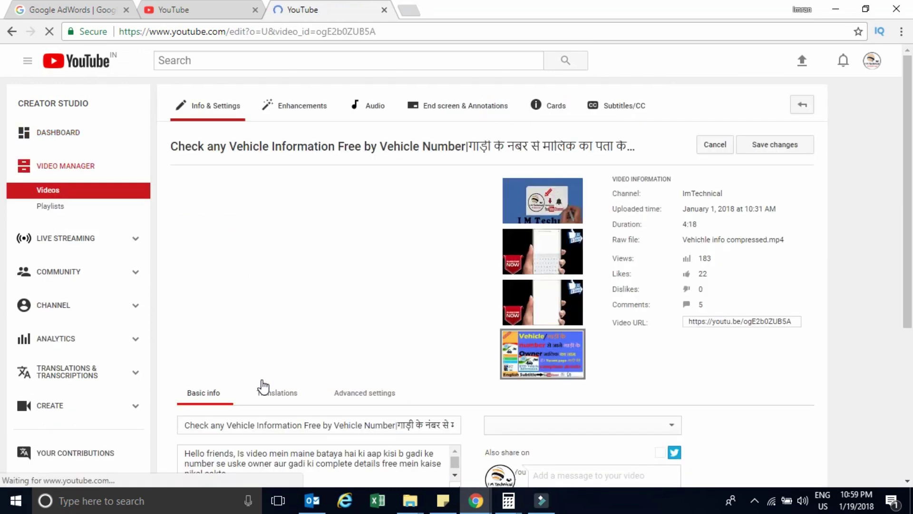
click(184, 424)
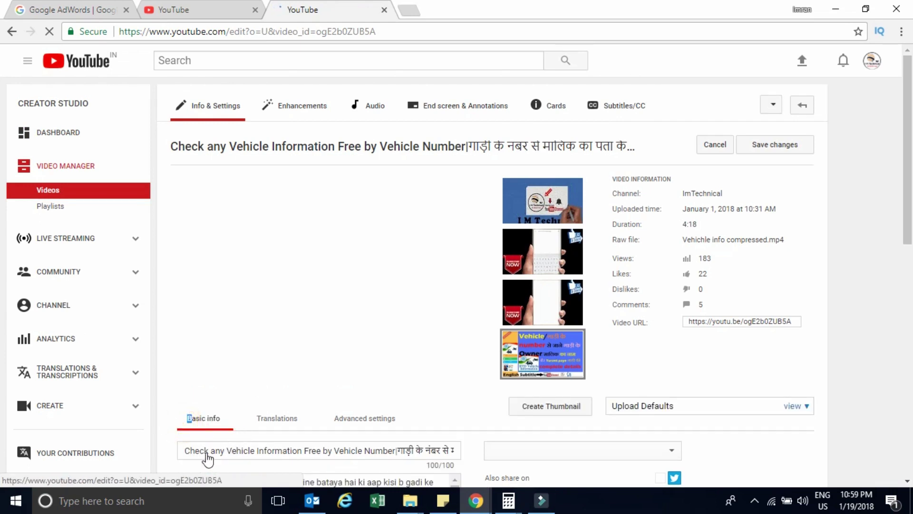
drag(187, 450, 238, 452)
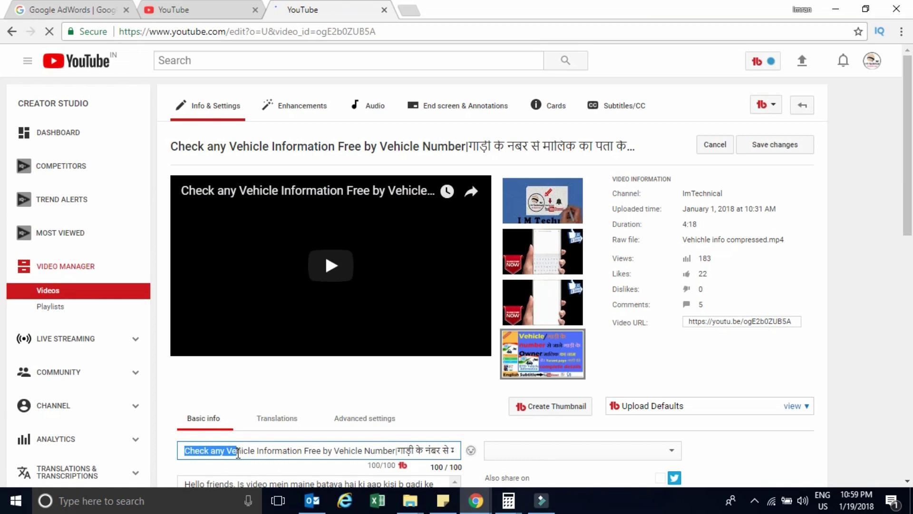
key(ctrl+a)
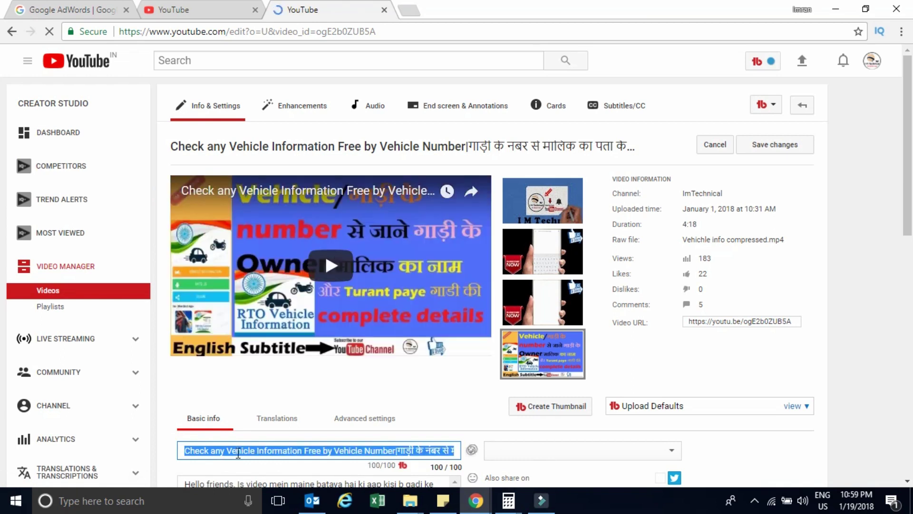
click(205, 9)
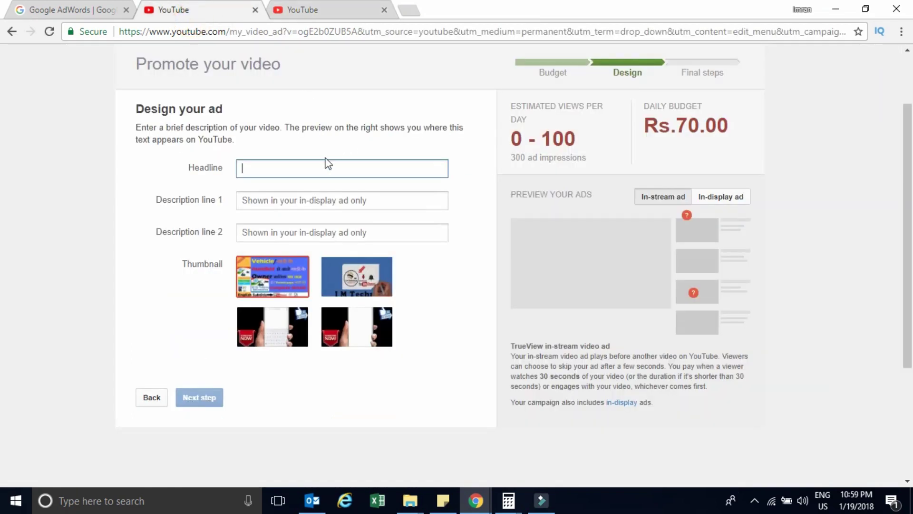
key(ctrl+v)
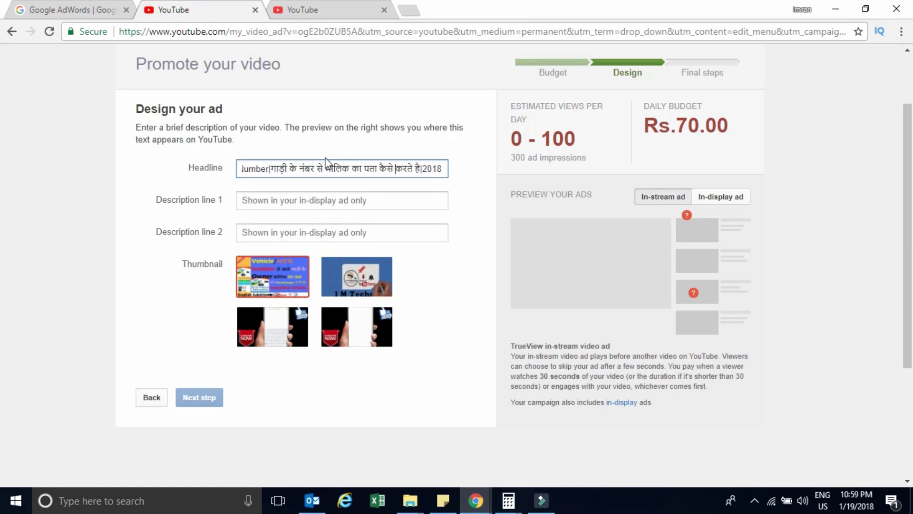
Examine the full text of the pasted ad headline from one end to the other
key(Left)
key(Left)
key(Left)
key(Left)
key(Left)
key(Left)
key(Left)
key(Left)
key(Left)
key(Left)
key(Left)
key(Left)
key(Left)
key(Left)
key(Left)
key(Left)
key(Left)
key(Left)
key(Left)
key(Left)
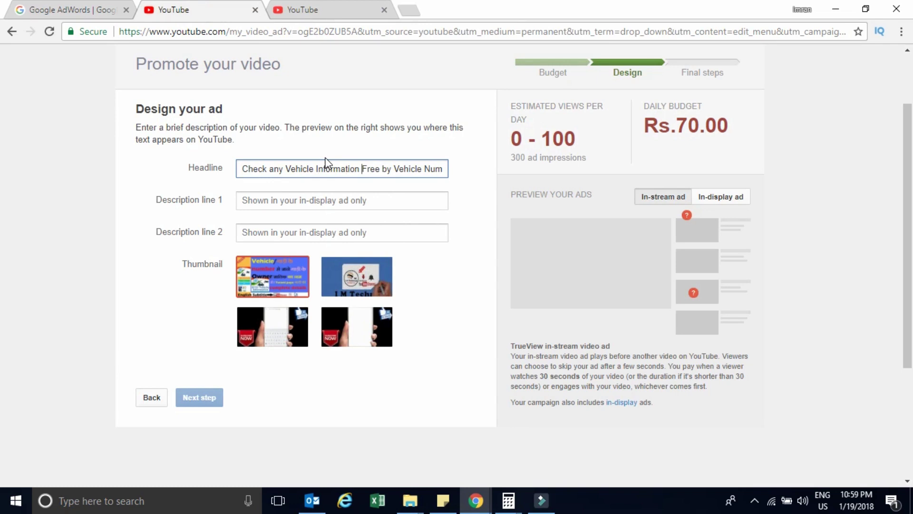
key(Right)
key(Right)
key(Right)
key(Right)
key(Right)
key(Right)
key(Right)
key(Right)
key(Right)
key(Right)
key(Right)
key(Right)
key(Right)
key(Right)
key(Right)
key(Right)
key(Right)
key(Right)
key(Right)
key(Right)
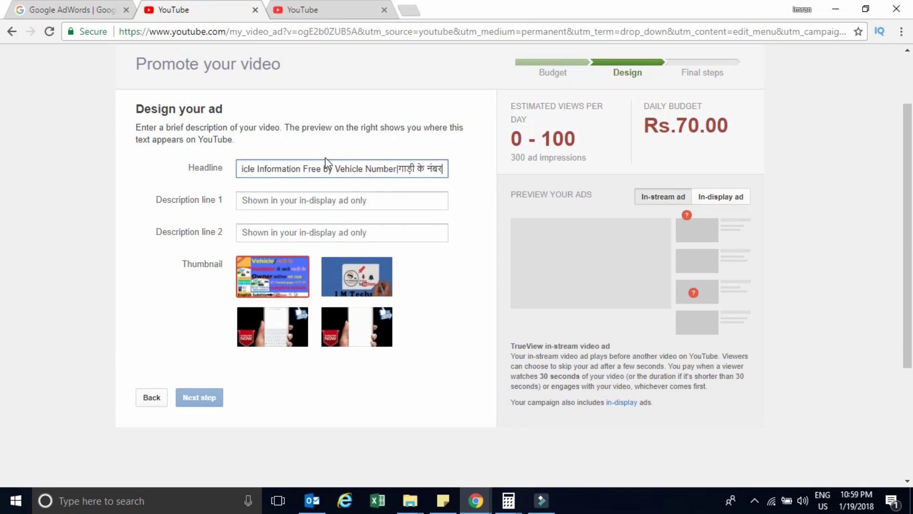
key(Right)
key(Right)
key(Right)
key(Right)
key(Right)
key(Right)
key(Right)
key(Right)
key(Right)
key(Right)
key(Right)
key(Right)
key(Right)
key(Right)
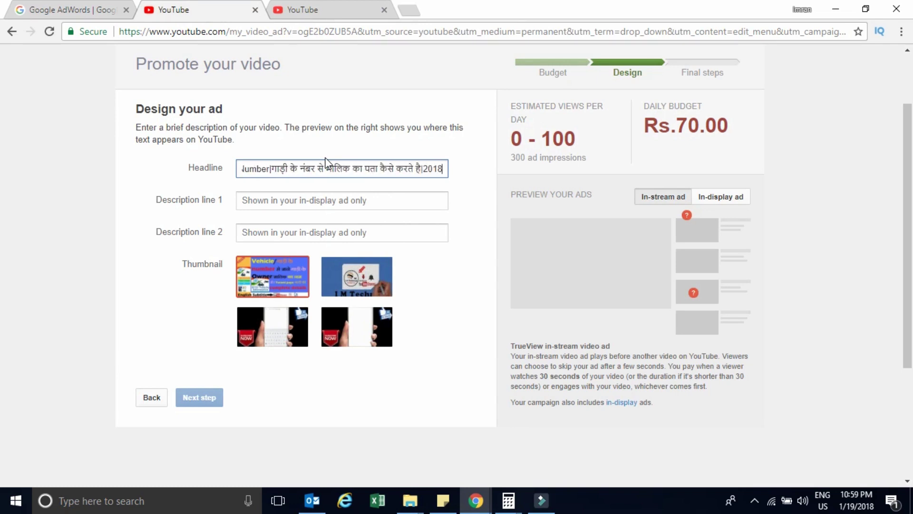
Enter "Get complete vehicle details free" as the ad's description line 1
click(322, 202)
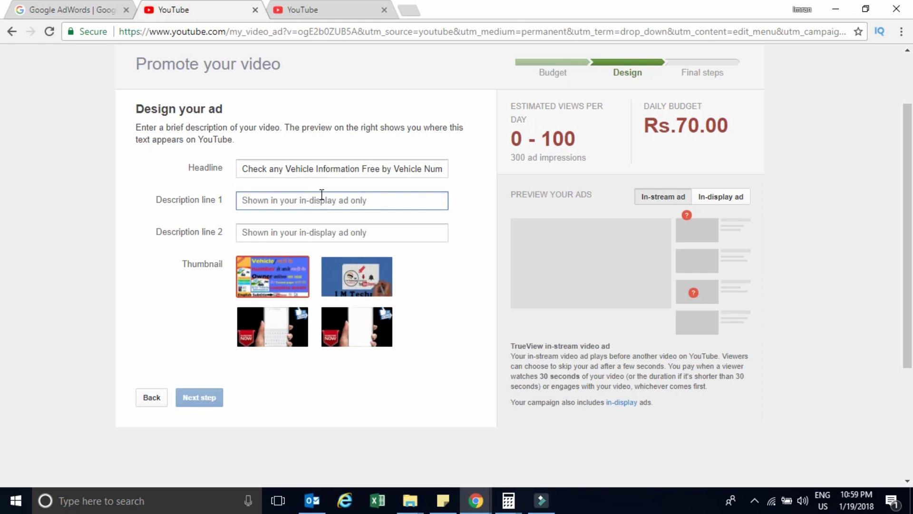
text(Get complete vehicle details free)
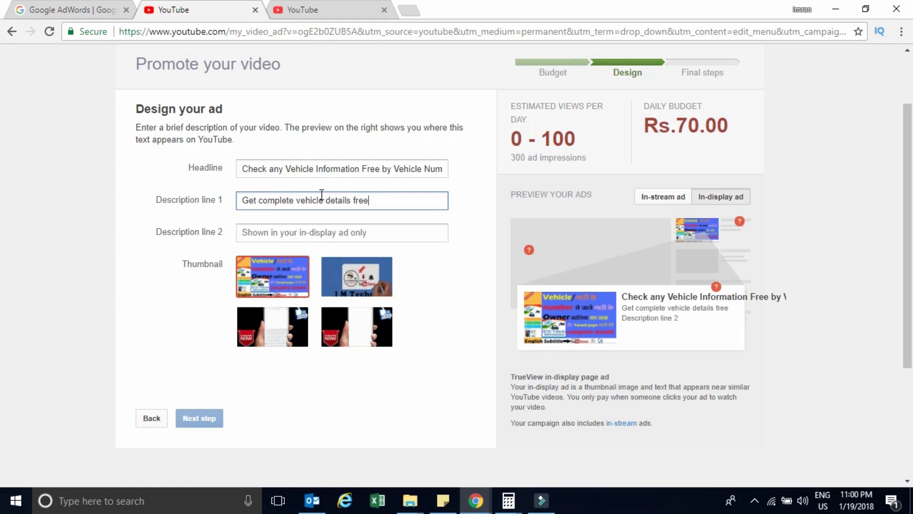
Enter "गाड़ी के नंबर से owner जाने" as description line 2 using Hindi Google Input Tools, and restore the English US keyboard
key(Tab)
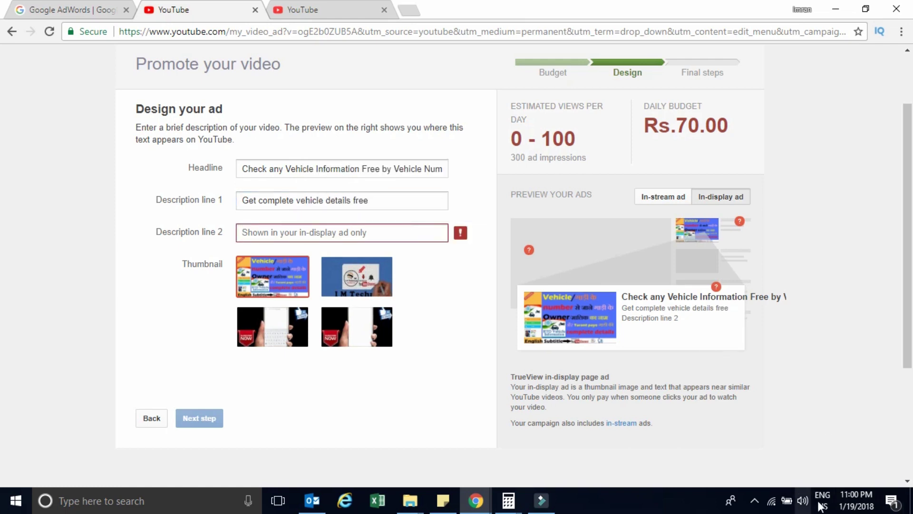
click(821, 501)
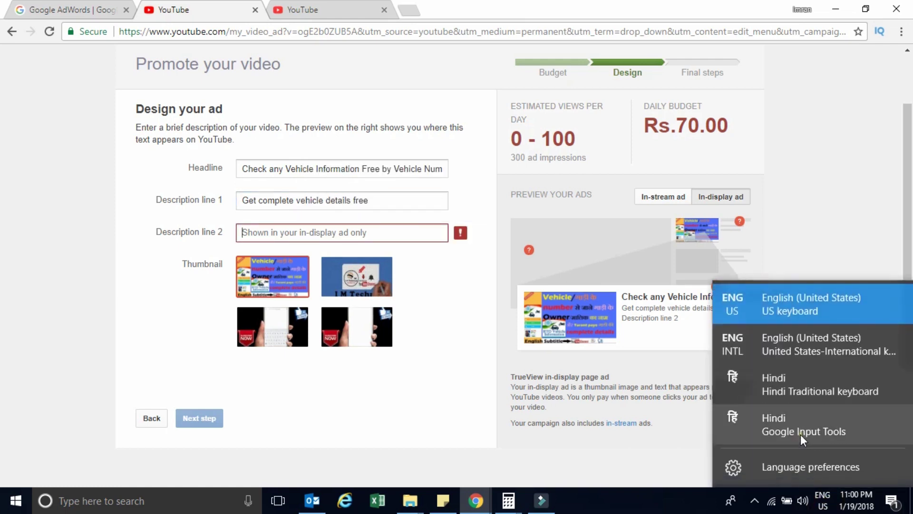
click(800, 433)
text(G)
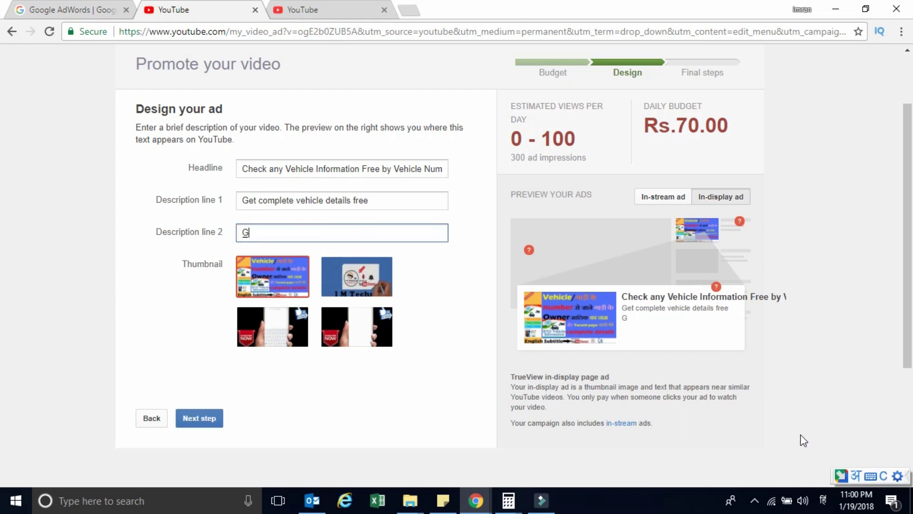
text(adi ke number se owner)
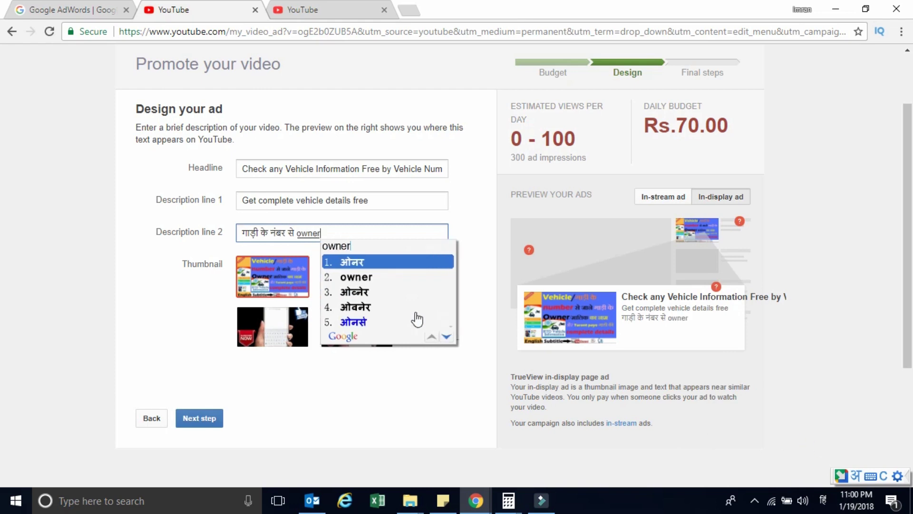
click(372, 279)
text(jane)
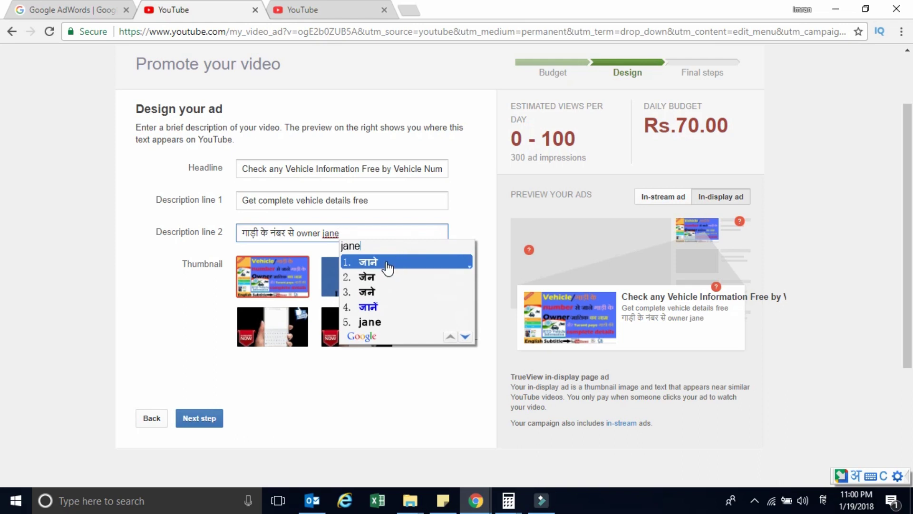
click(386, 262)
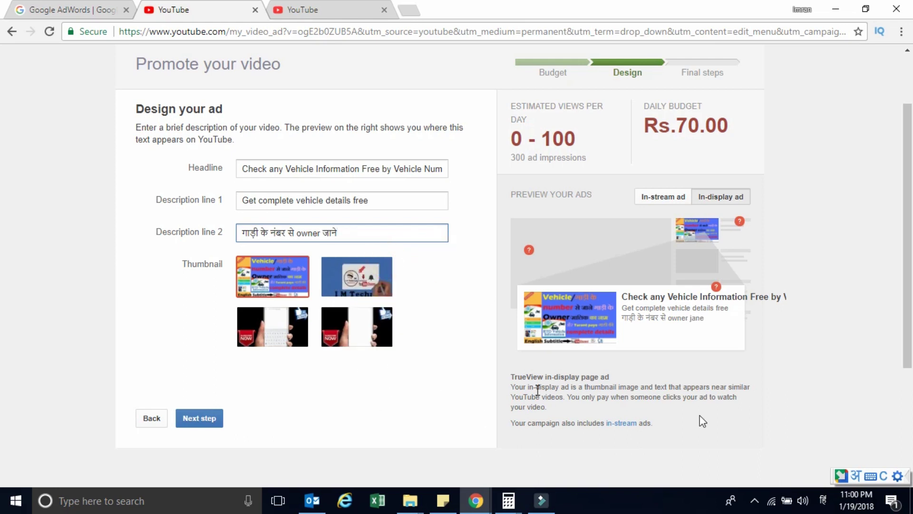
click(824, 500)
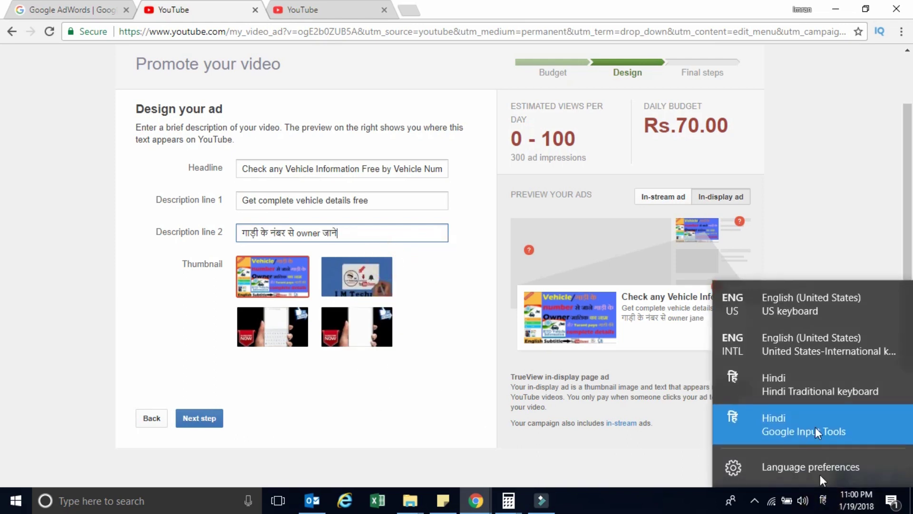
click(785, 309)
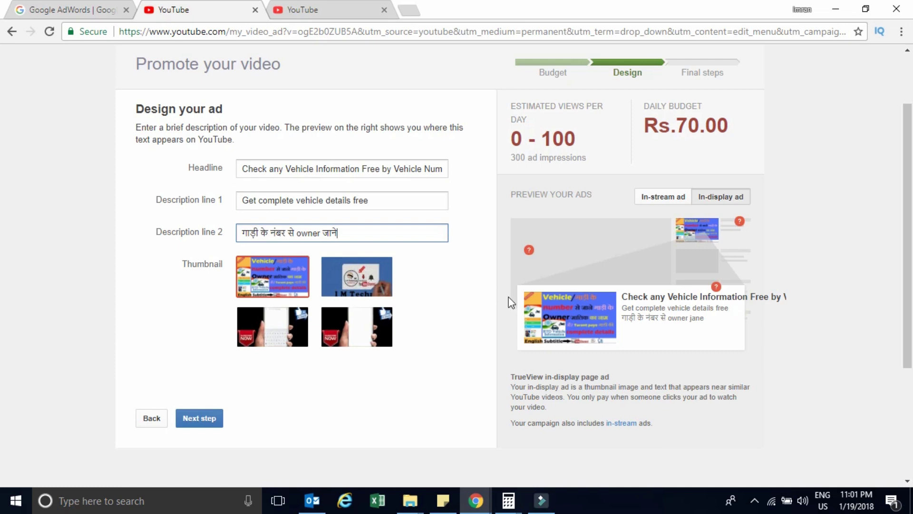
Preview the in-stream and in-display versions of the ad, and continue through the final step to AdWords sign-in
click(665, 199)
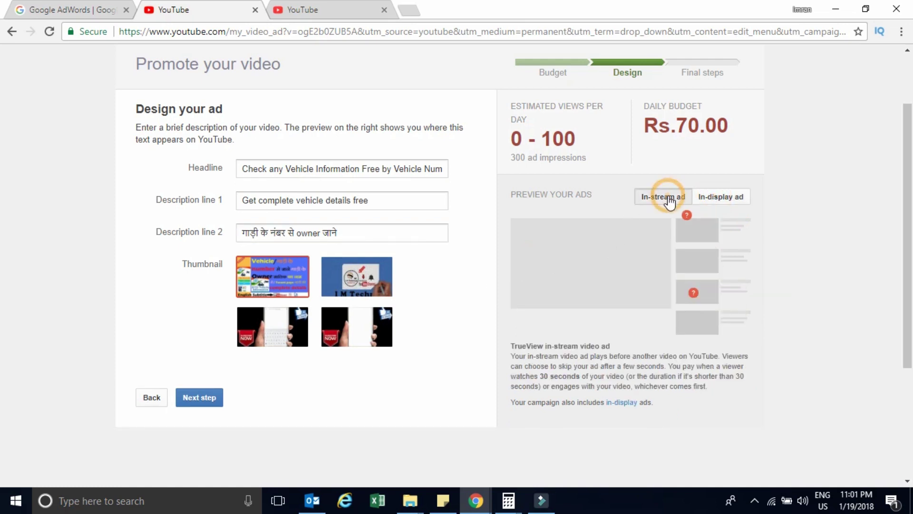
click(713, 197)
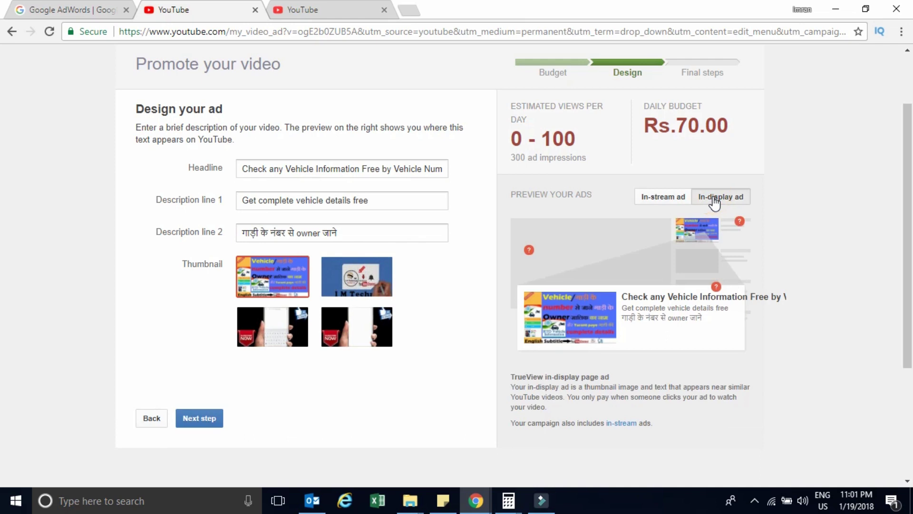
click(202, 423)
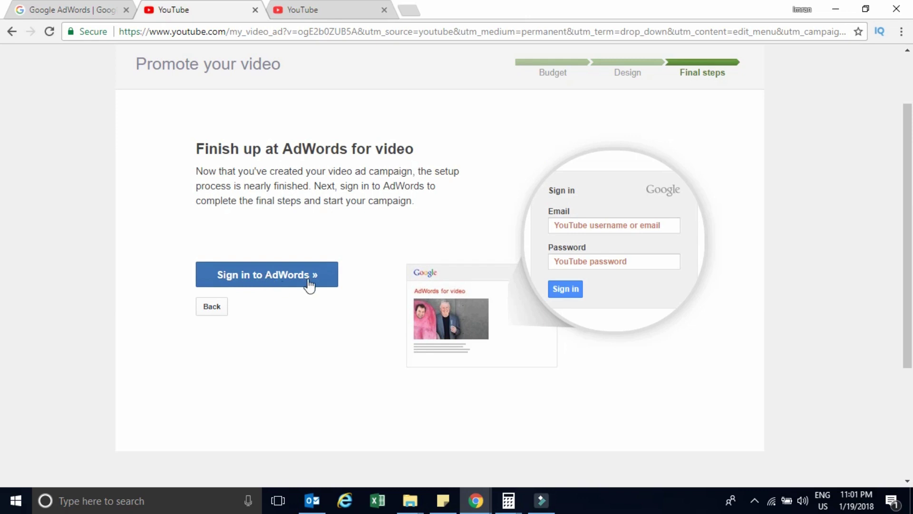
click(251, 280)
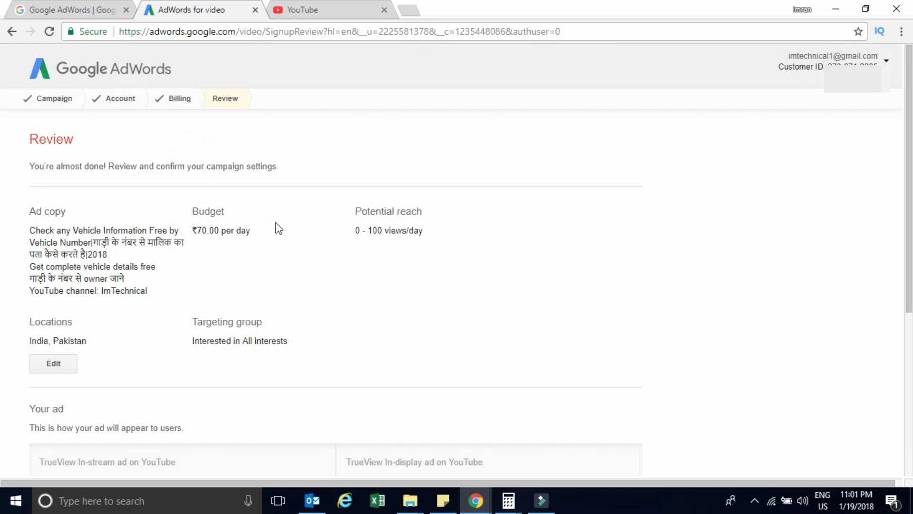
Review the campaign's ad copy, budget, locations, targeting and ad previews, and create and launch the campaign
scroll(2, 159, down, 1)
mouse_move(912, 154)
mouse_down()
mouse_move(912, 145)
mouse_move(912, 167)
mouse_up()
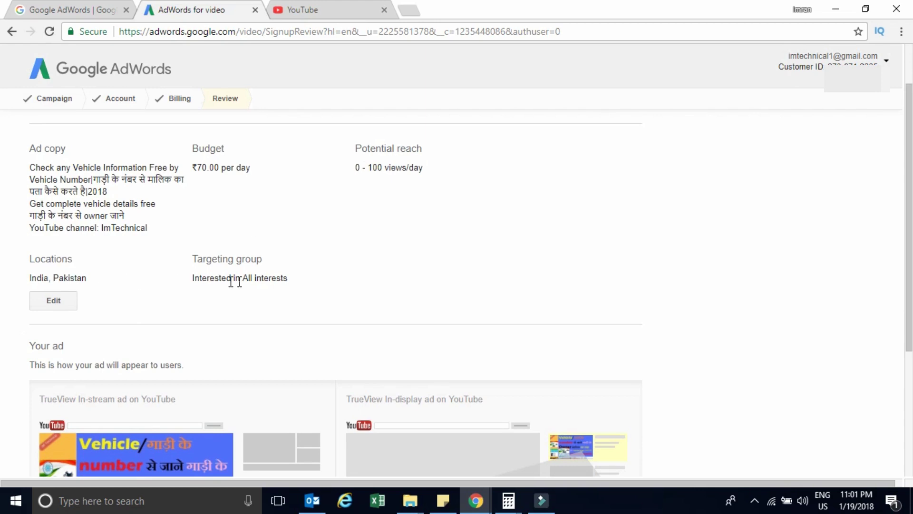
scroll(5, 265, down, 2)
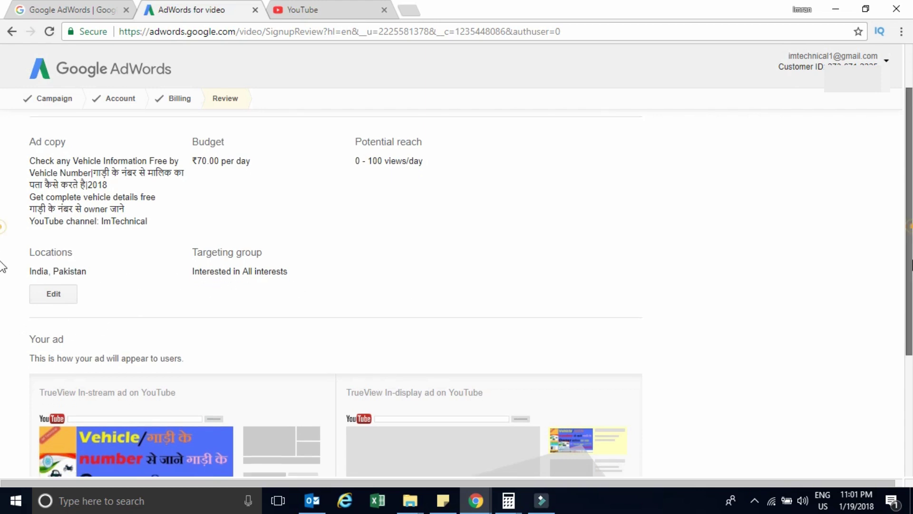
scroll(3, 300, down, 1)
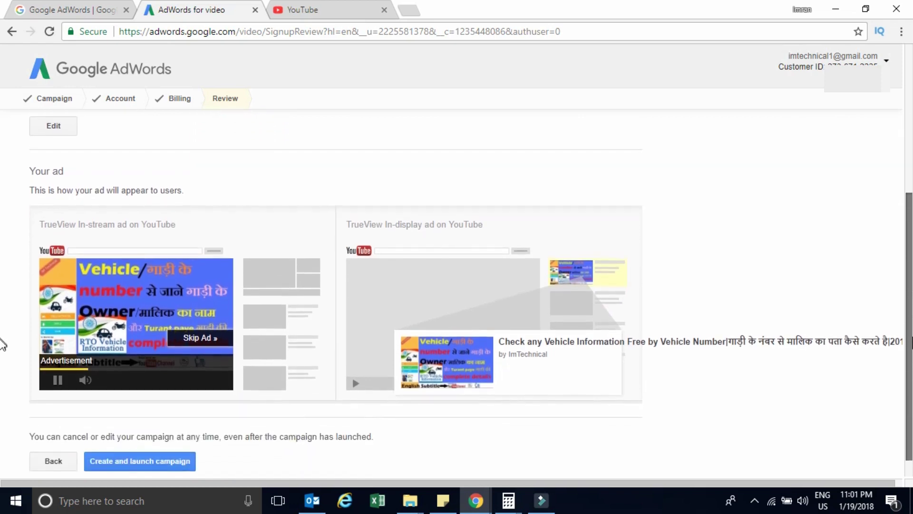
scroll(2, 352, down, 1)
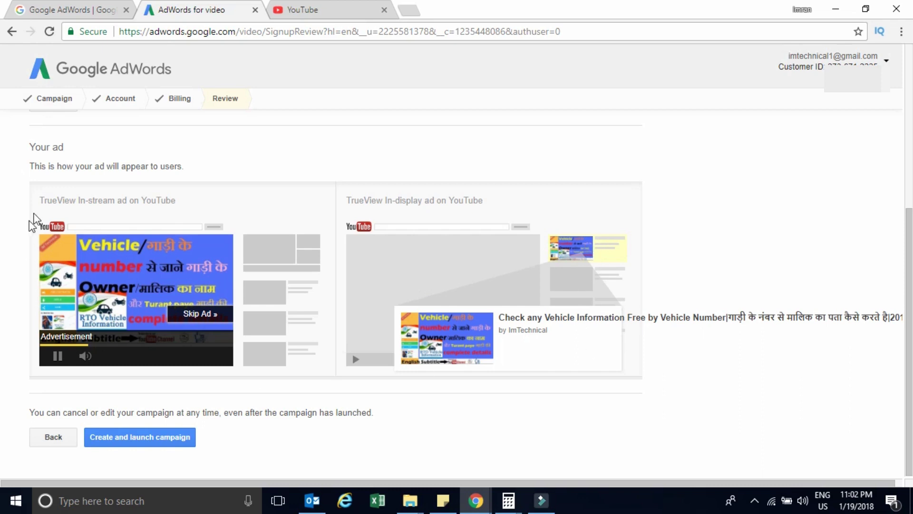
scroll(909, 264, up, 6)
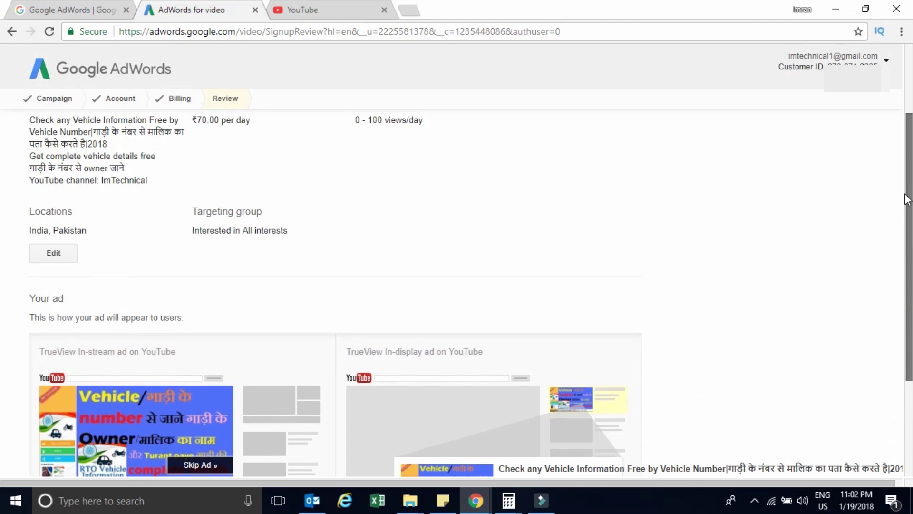
scroll(910, 295, down, 5)
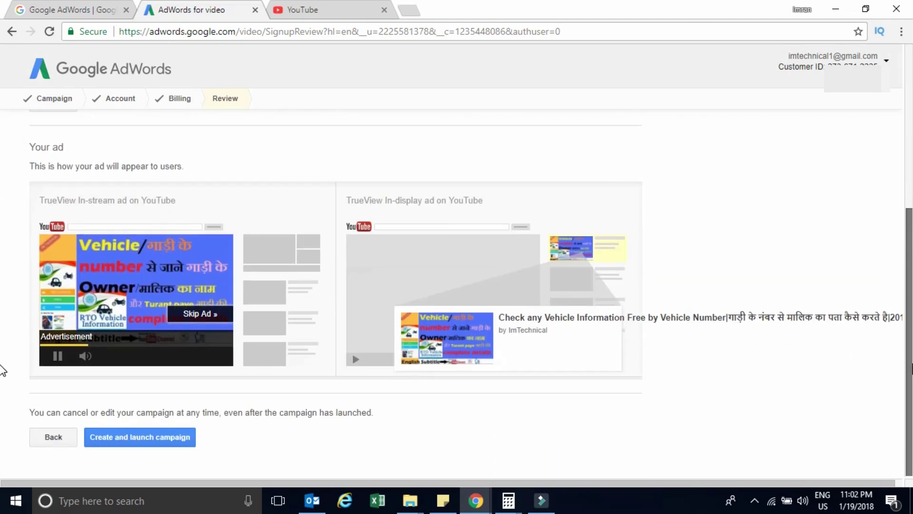
click(128, 437)
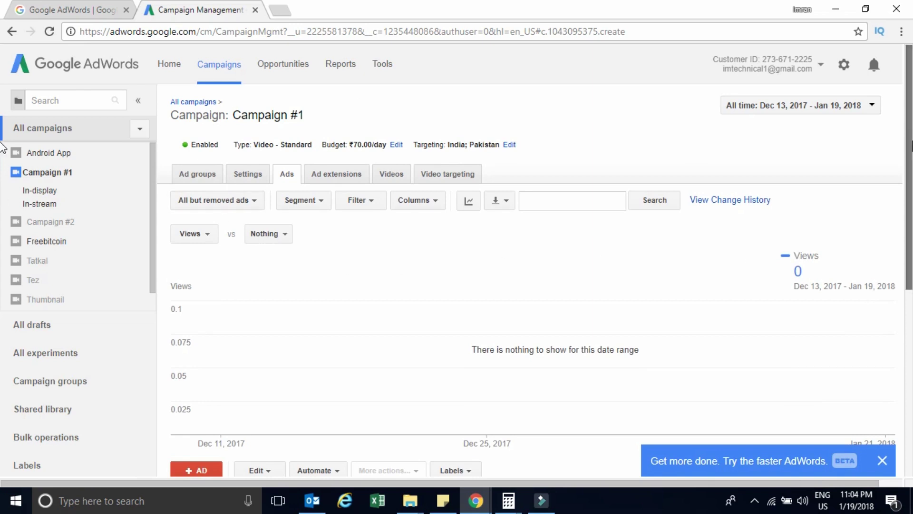
Check the review status of the launched campaign's ads and rename the campaign as "Vehicle details video"
scroll(3, 147, down, 5)
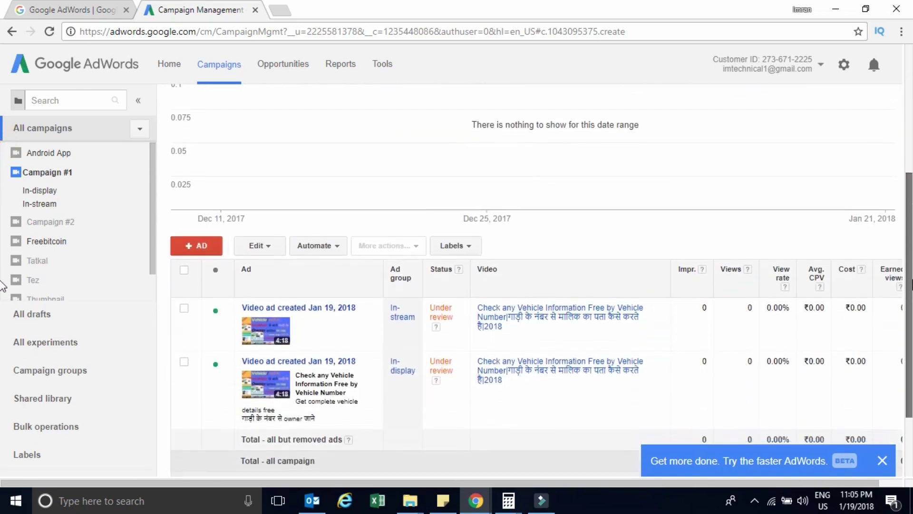
scroll(2, 285, down, 2)
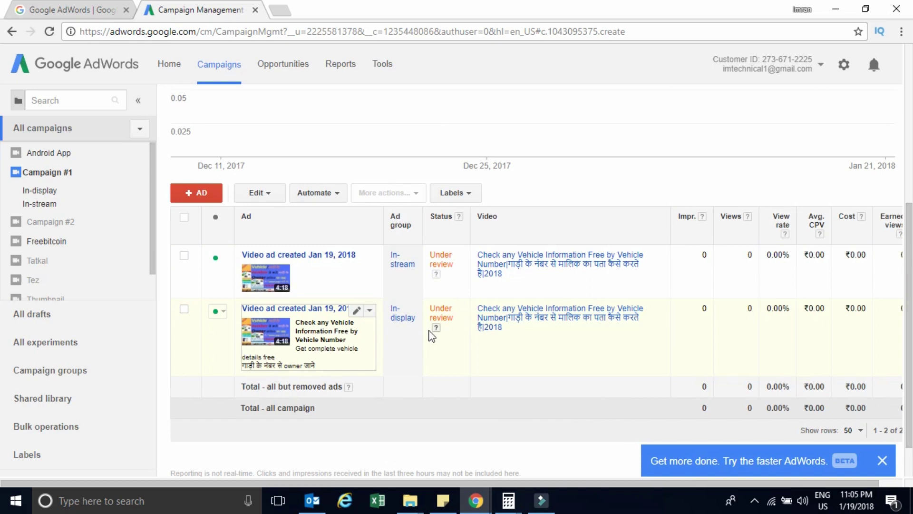
drag(910, 323, 909, 152)
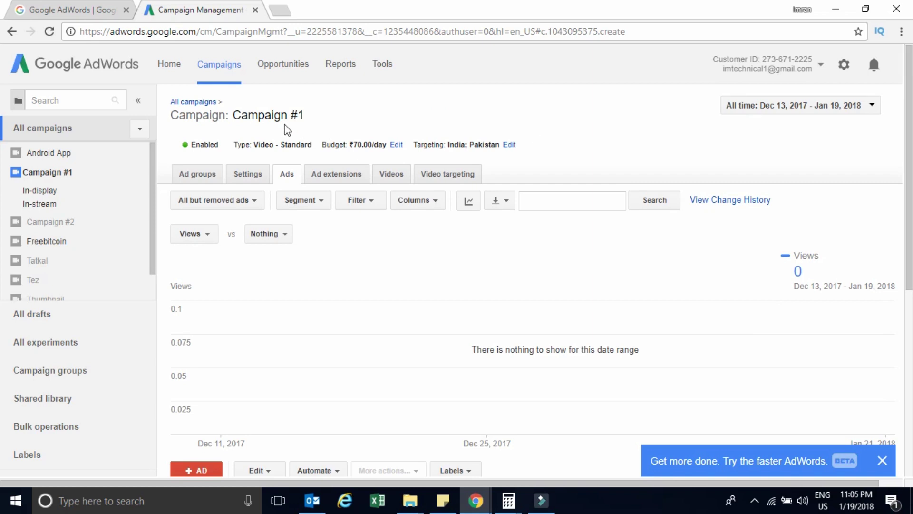
click(269, 115)
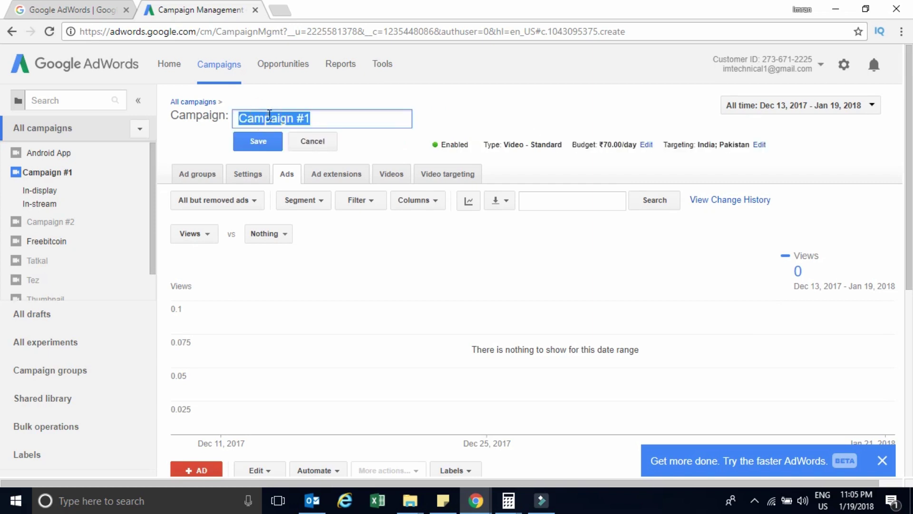
text(Vehicle)
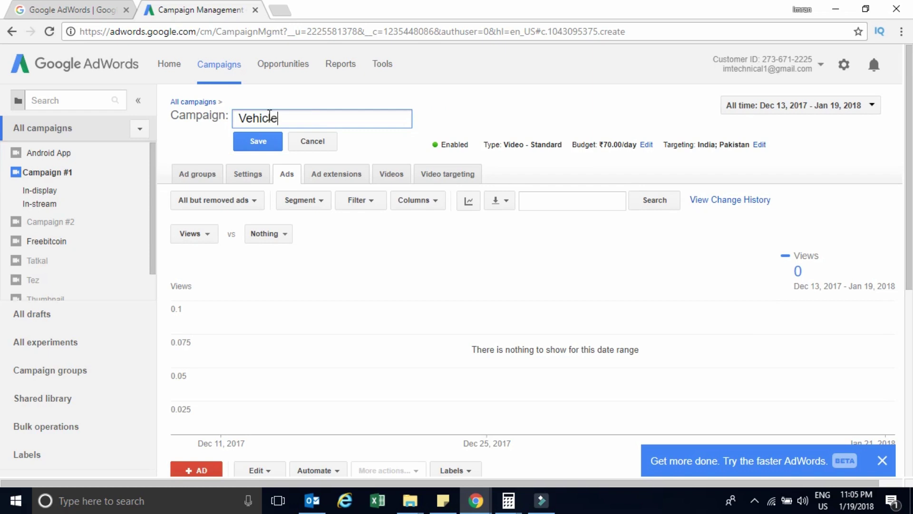
text(details video)
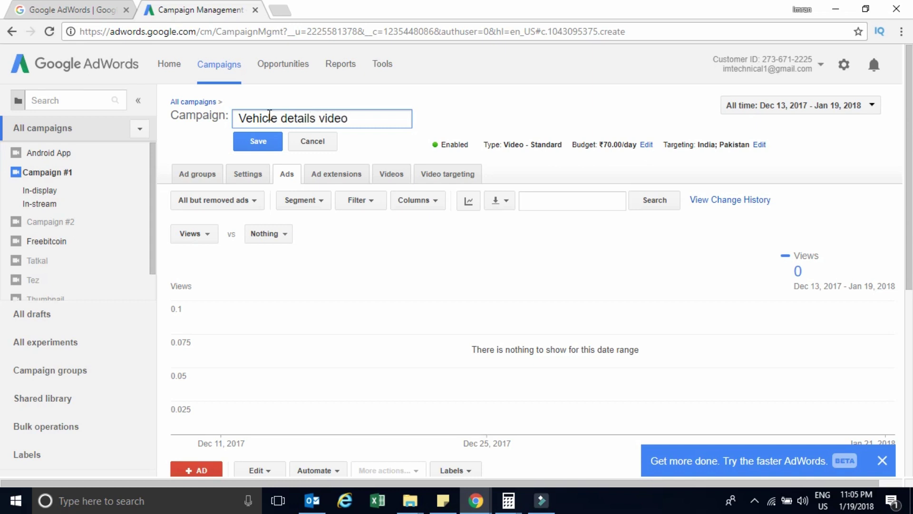
click(261, 140)
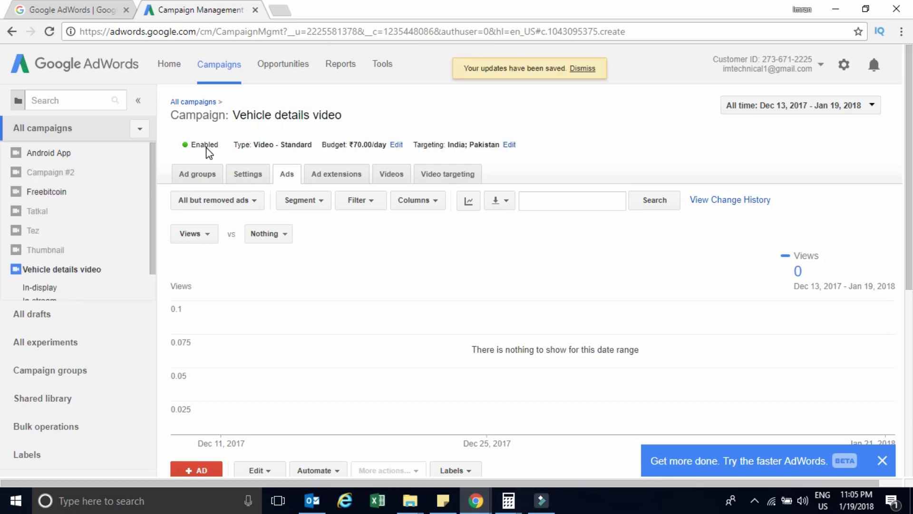
click(220, 146)
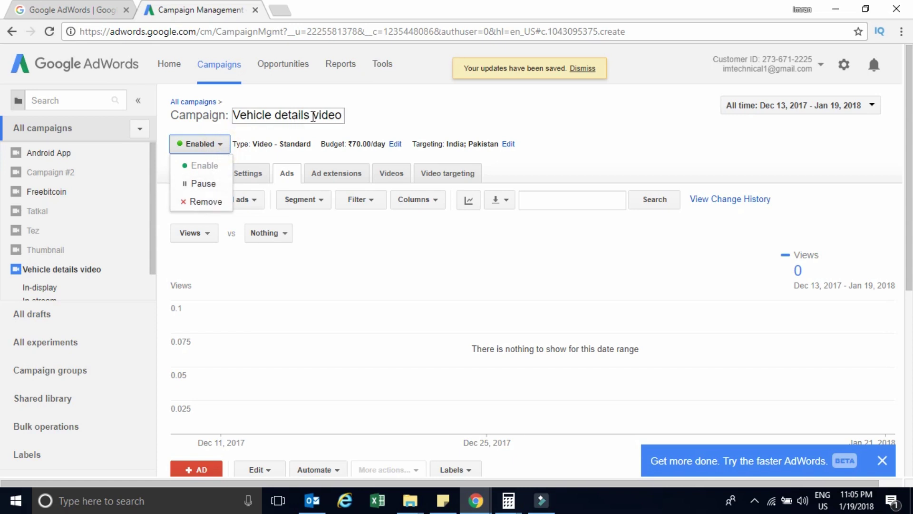
click(312, 139)
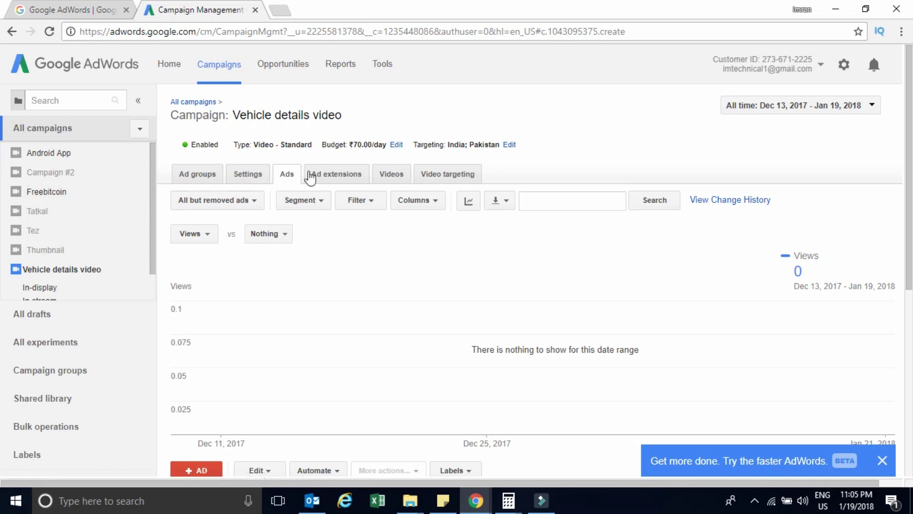
Set the daily budget to ₹35 in the Vehicle details video campaign's settings and save it
click(244, 179)
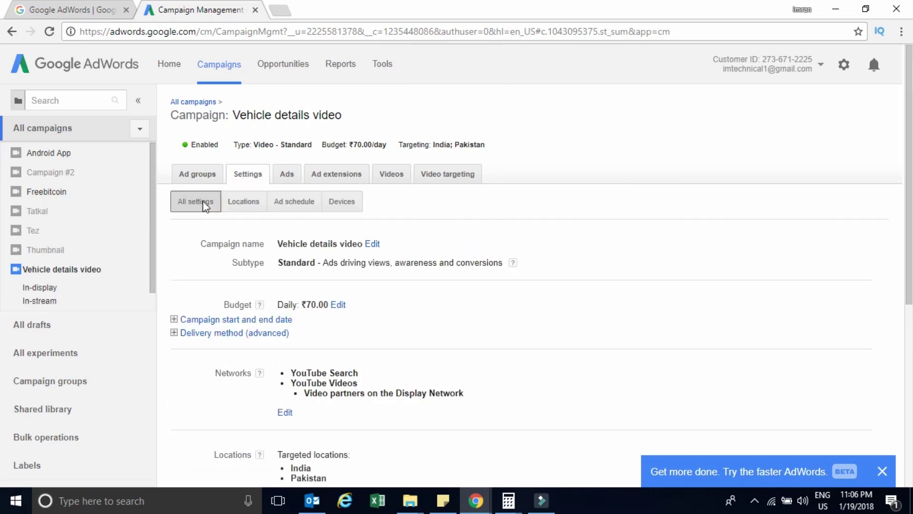
scroll(2, 237, down, 2)
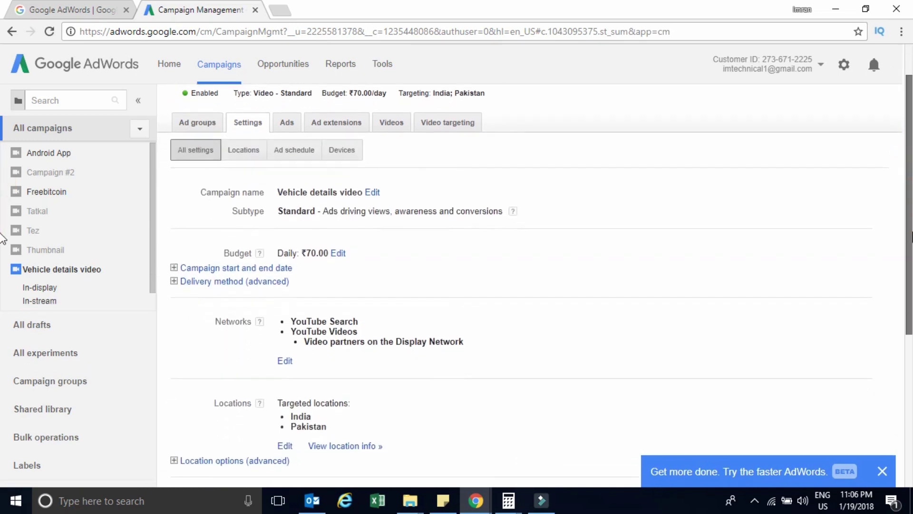
scroll(2, 238, down, 2)
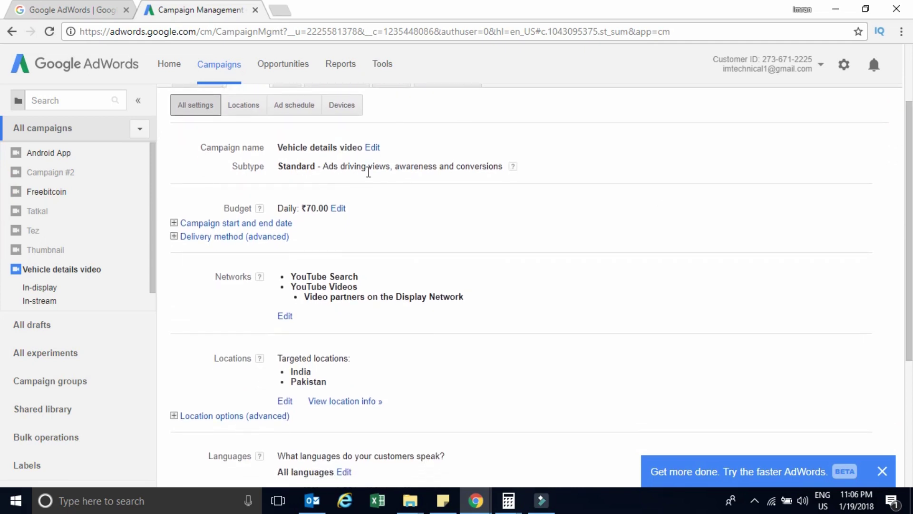
click(339, 210)
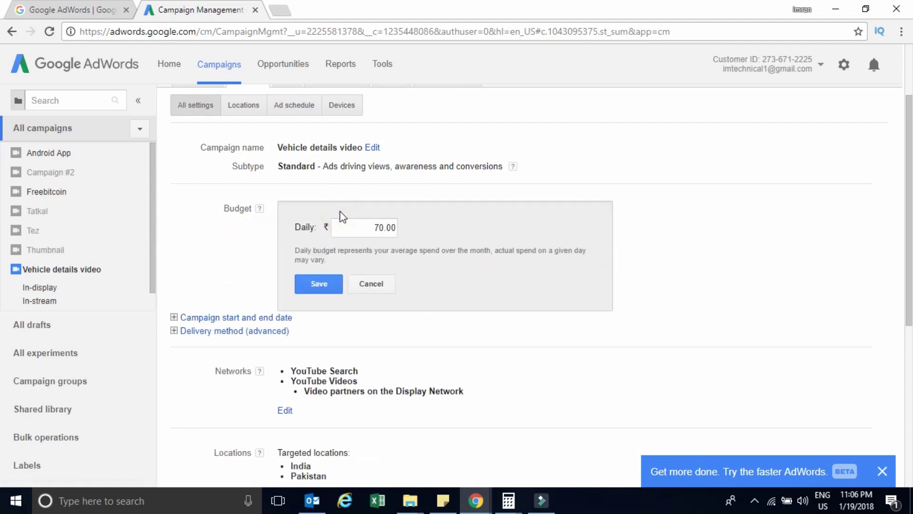
drag(373, 227, 402, 228)
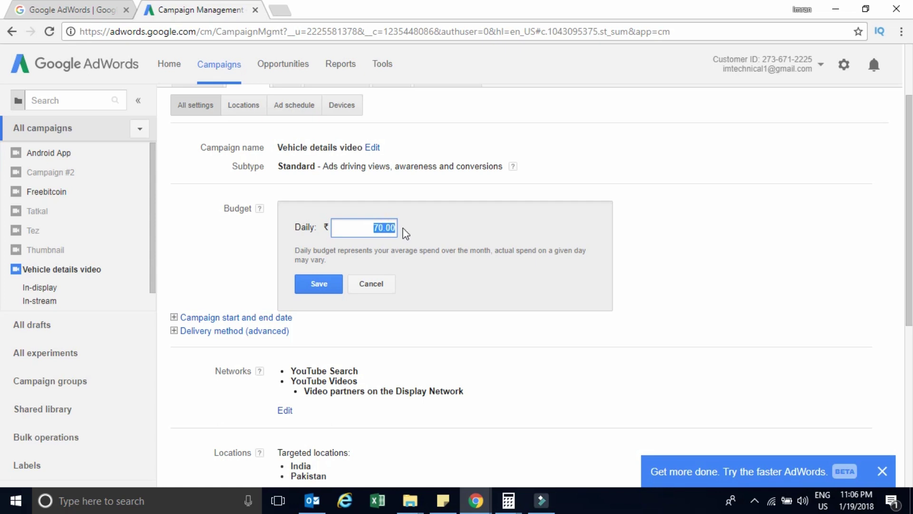
text(35)
click(315, 290)
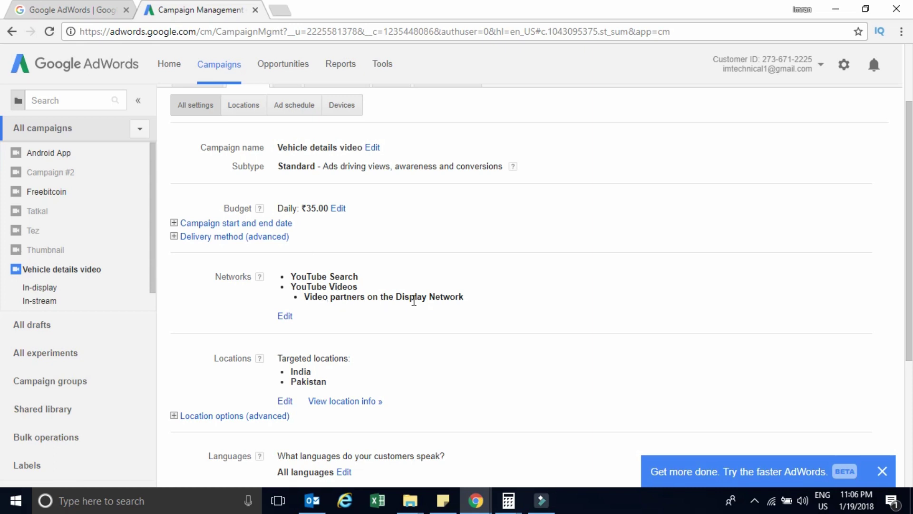
Exclude video partners on the Display Network from the campaign's networks, keeping YouTube Search and YouTube Videos, and save the change
click(285, 316)
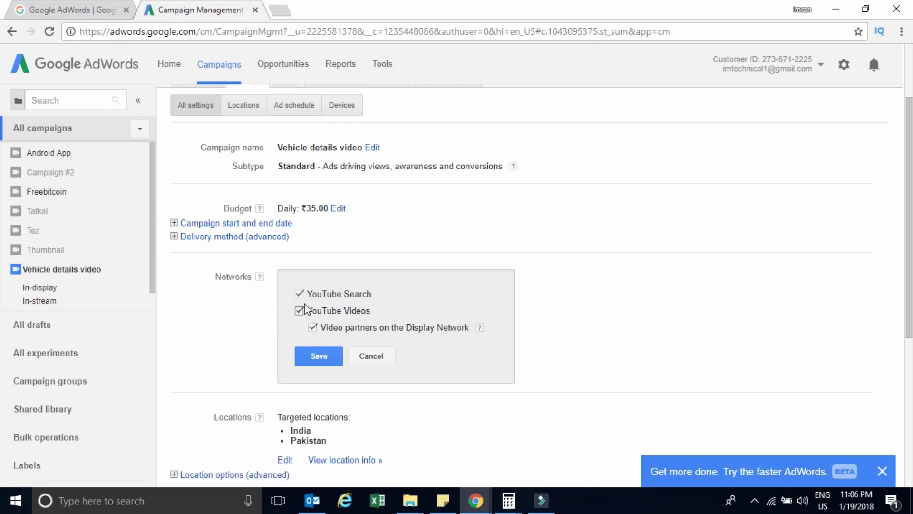
click(313, 328)
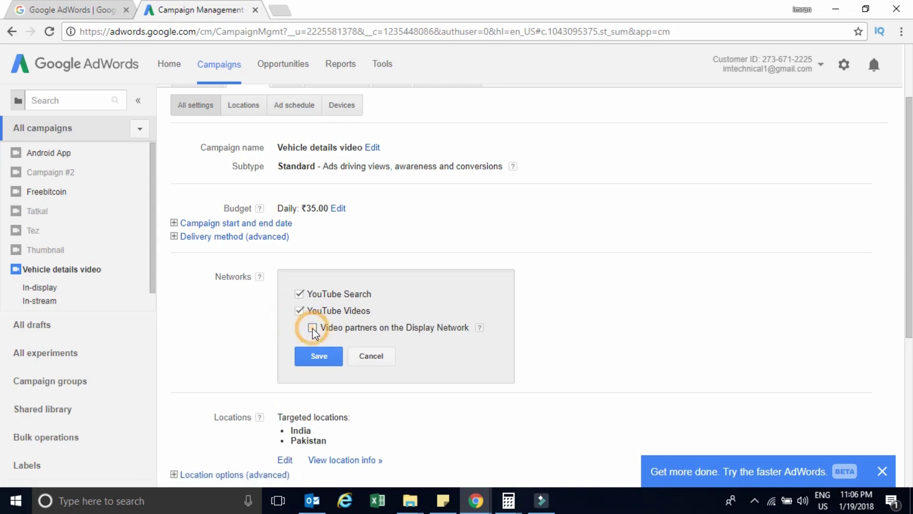
click(315, 358)
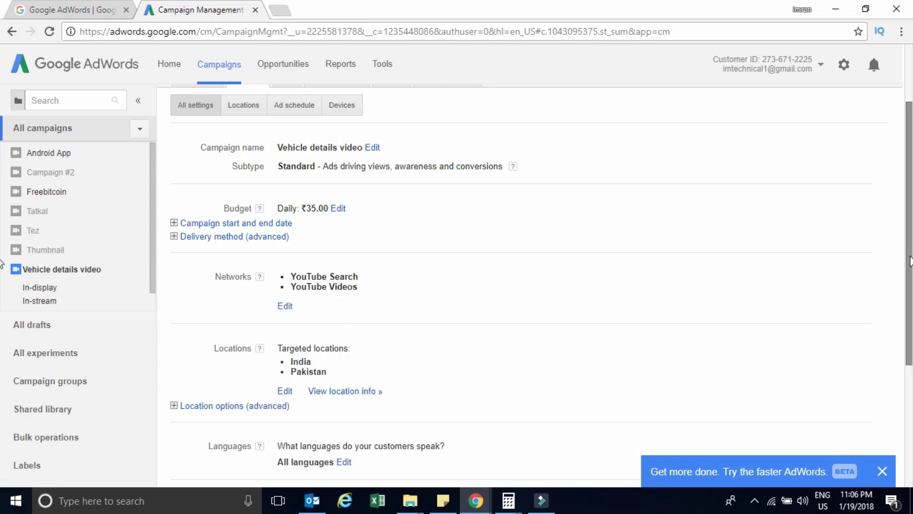
Restrict the campaign's customer languages from all languages to English, Hindi and Urdu, and save the selection
scroll(2, 252, down, 4)
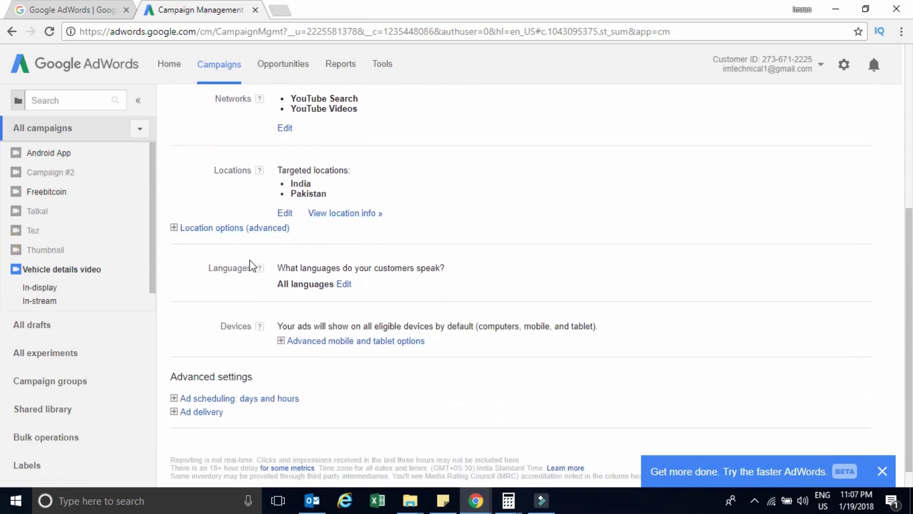
click(346, 285)
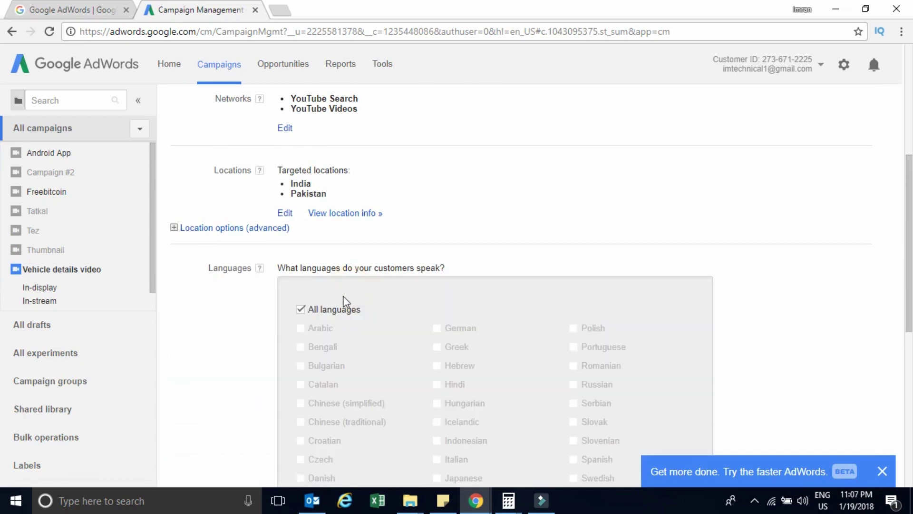
click(322, 310)
scroll(588, 390, down, 4)
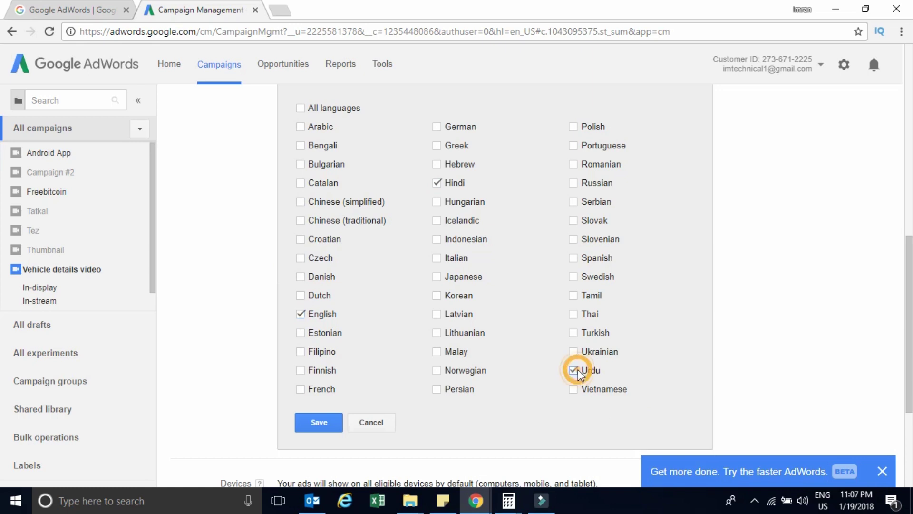
click(317, 427)
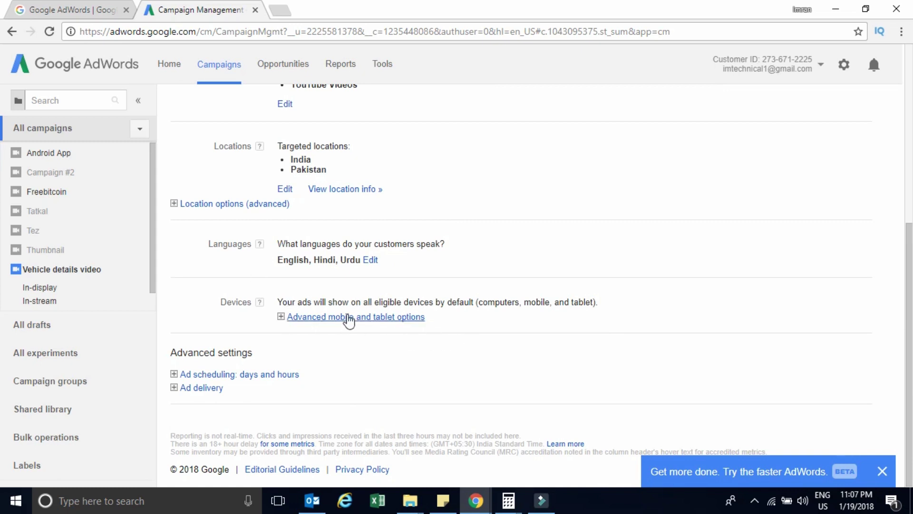
Review the campaign's advanced mobile and tablet options and its ad scheduling settings
click(281, 317)
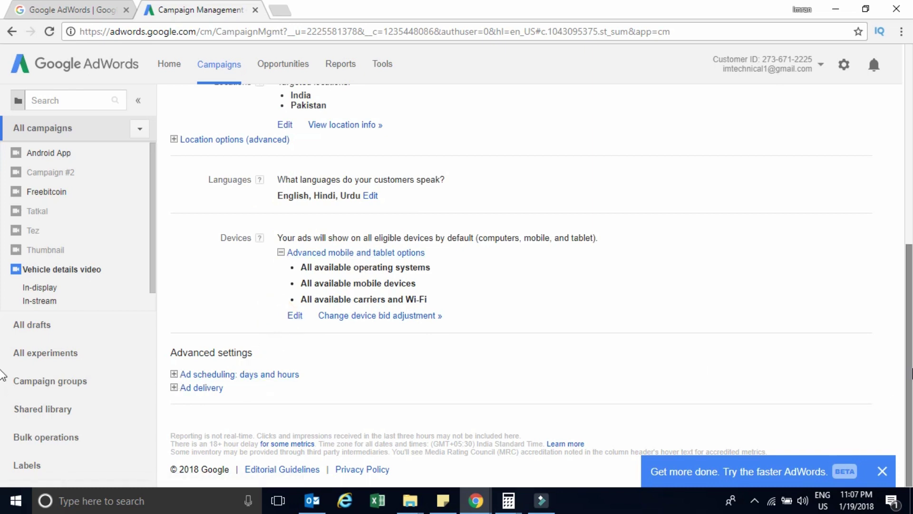
click(174, 374)
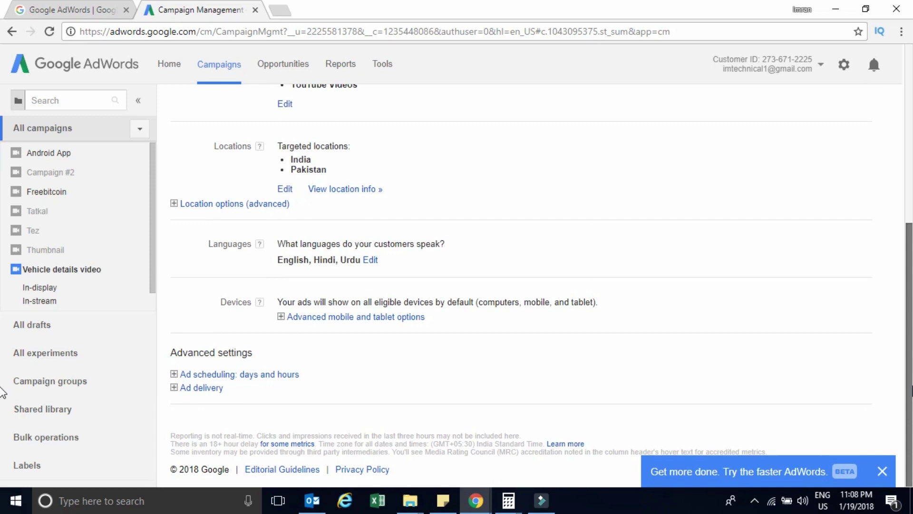
drag(912, 387, 909, 190)
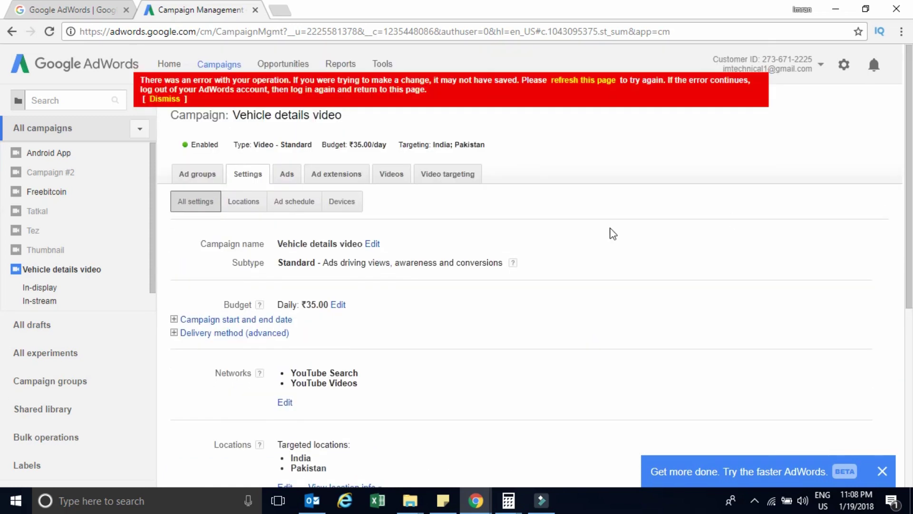
Examine the view statistics of the campaign's promoted video
click(388, 177)
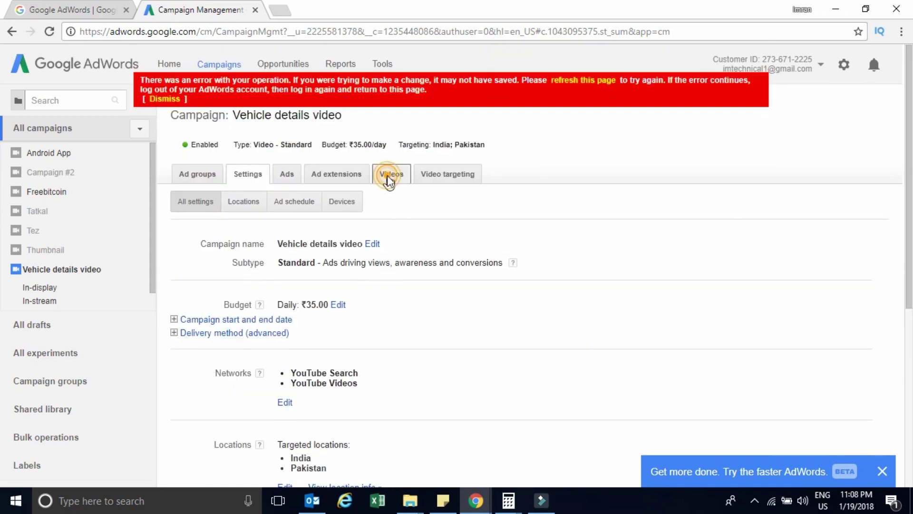
scroll(2, 278, down, 3)
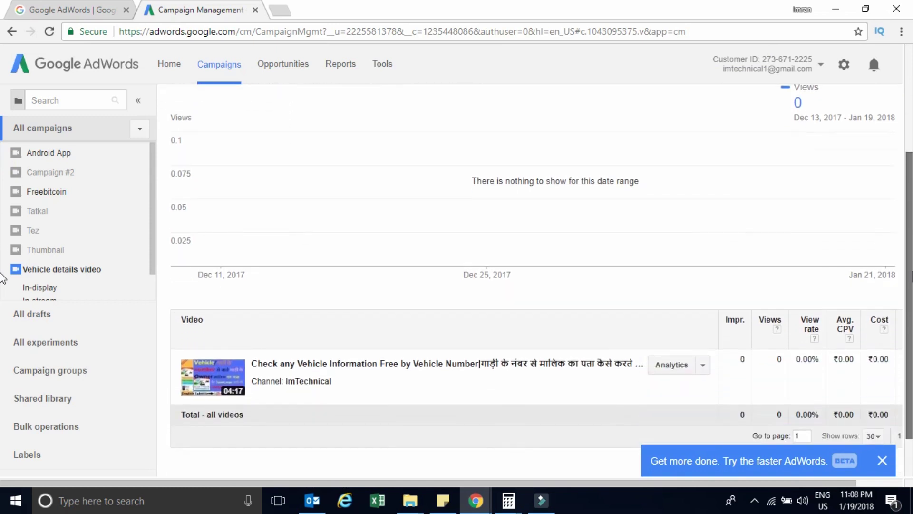
scroll(3, 212, up, 2)
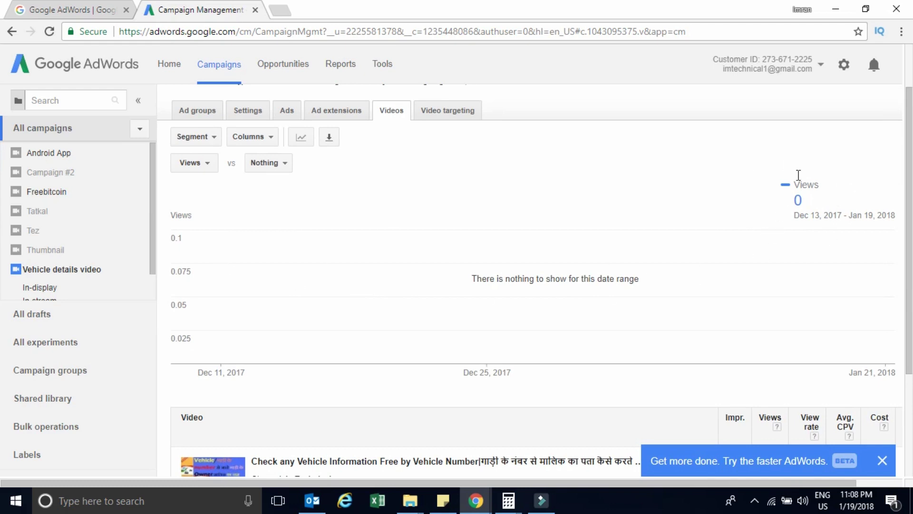
Exclude the 65+ age range from the In-display ad group in the campaign's video targeting demographics
click(452, 110)
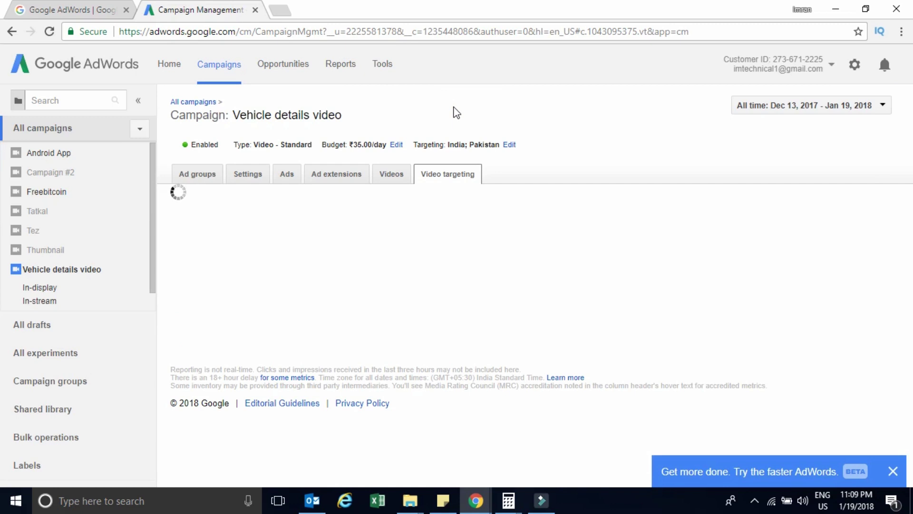
drag(912, 176, 912, 330)
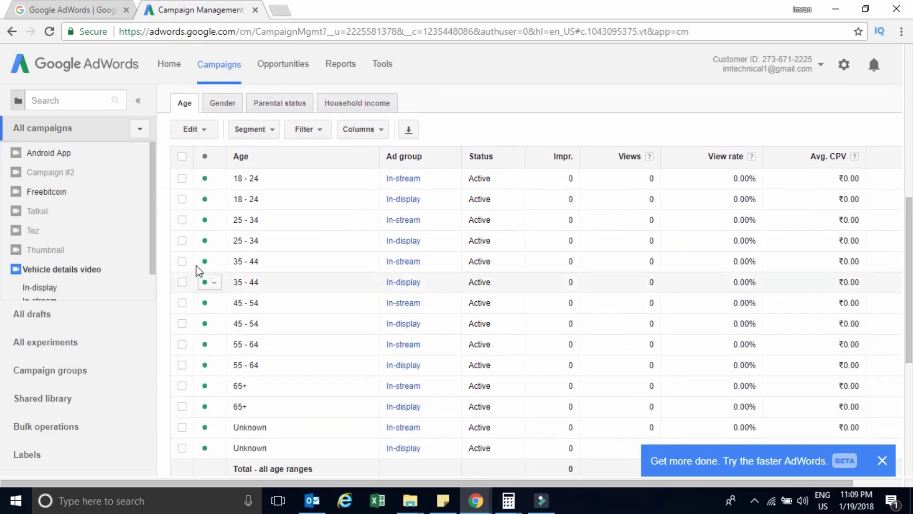
click(215, 409)
click(227, 436)
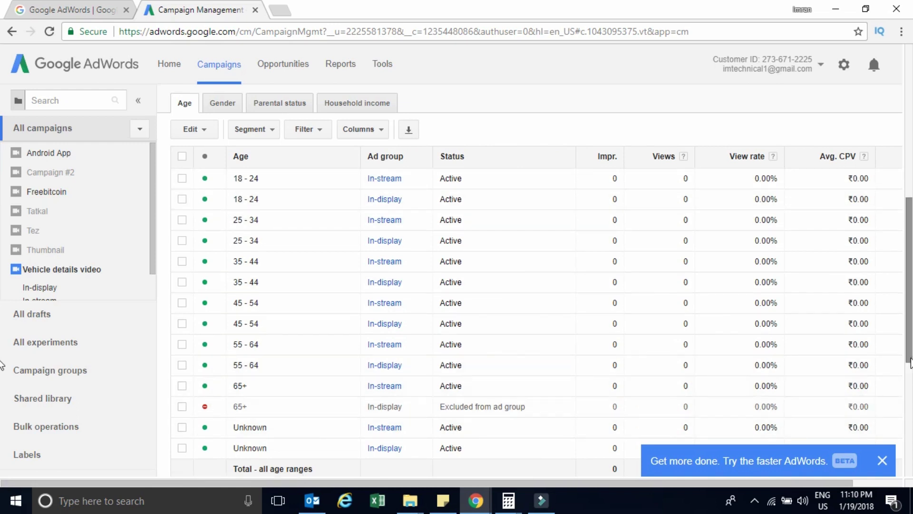
Review the campaign's gender and household income targeting, its content exclusions, and its interest targeting
drag(908, 360, 909, 319)
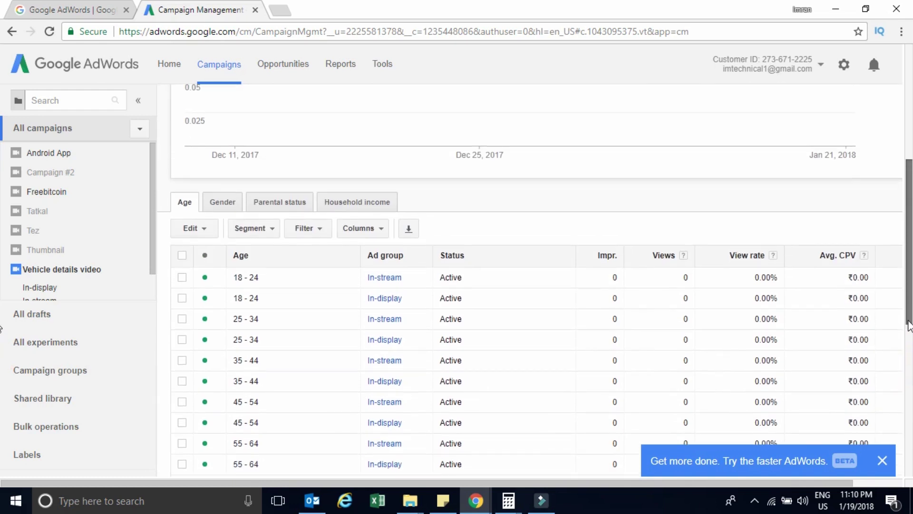
click(227, 203)
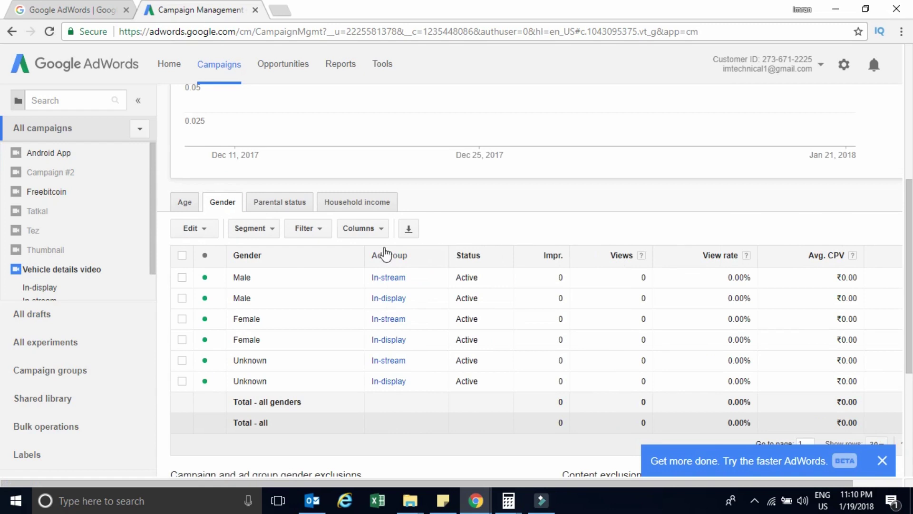
click(357, 204)
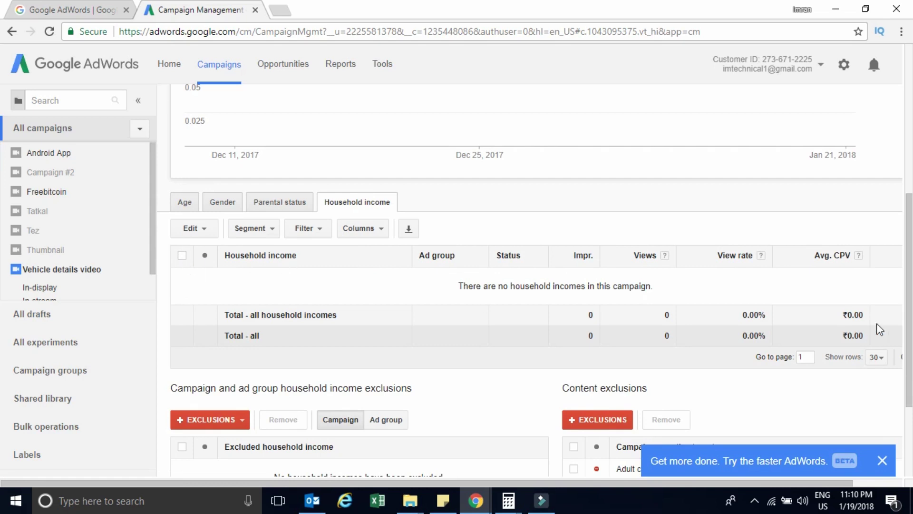
scroll(909, 291, down, 3)
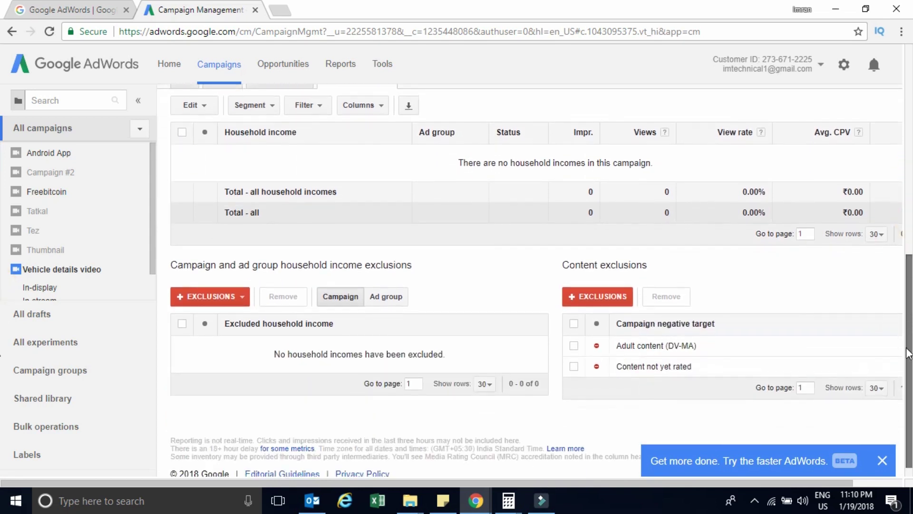
scroll(909, 252, up, 4)
scroll(910, 243, up, 1)
drag(910, 245, 910, 173)
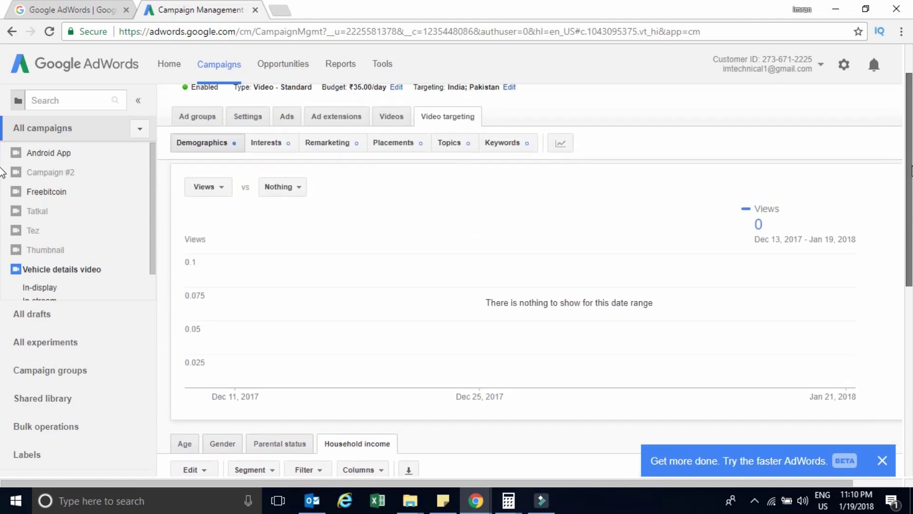
click(266, 144)
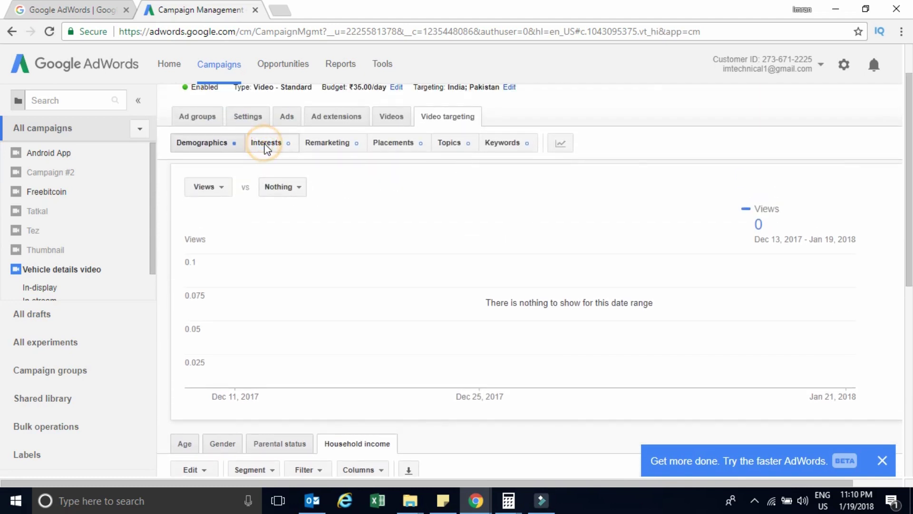
drag(910, 208, 908, 162)
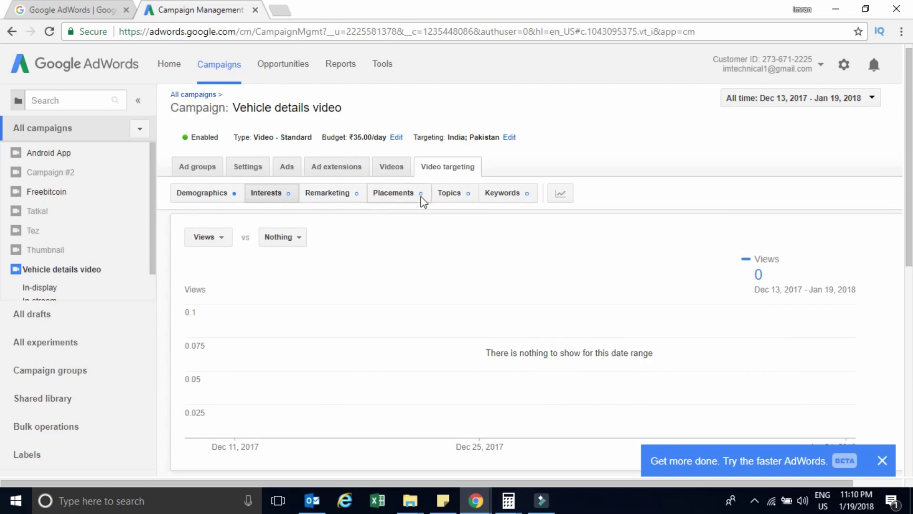
Start adding targeting keywords to the campaign and select the In-stream ad group for them
click(502, 195)
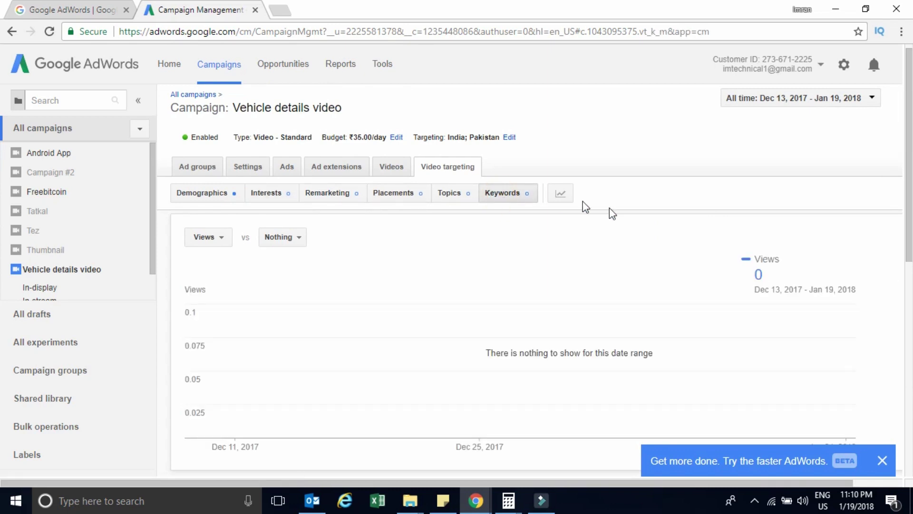
drag(910, 172, 910, 340)
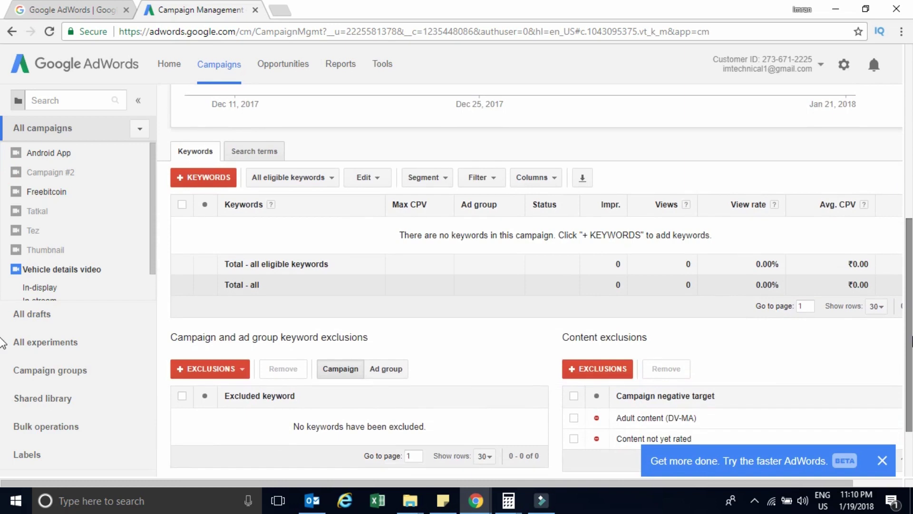
click(203, 178)
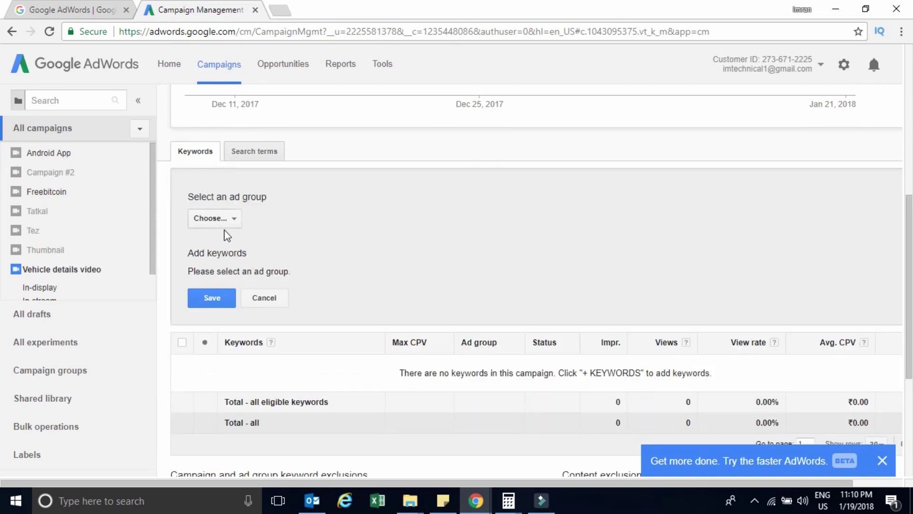
click(225, 220)
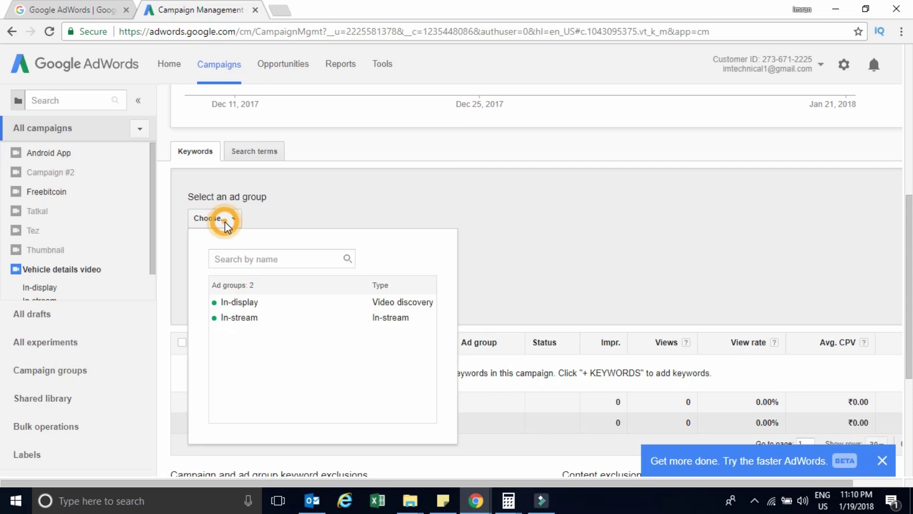
click(240, 317)
click(242, 318)
Enter the keywords "Vehicle info free", "Get vehicle owner details free from vehicle number" and "complete info of vehicle for free", one per line
text(Vehicle infor fre)
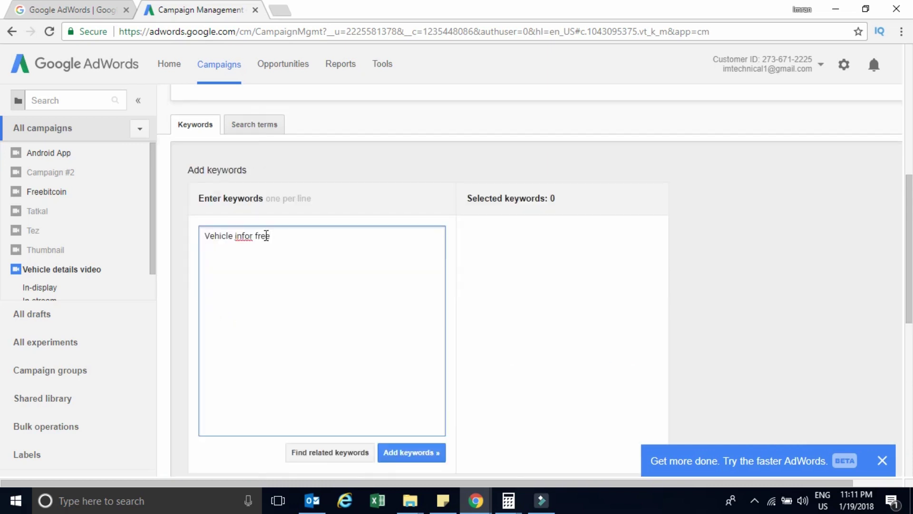
key(BackSpace)
key(BackSpace)
text(vehicle for free)
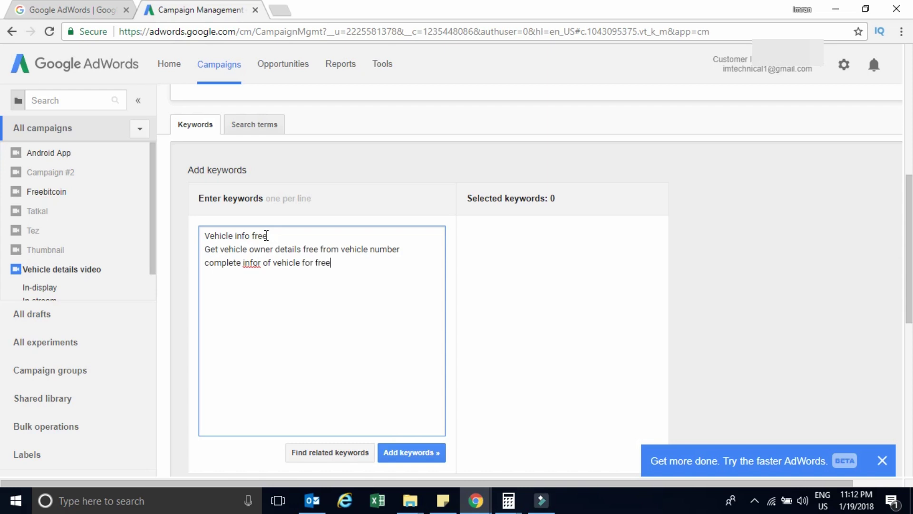
click(261, 263)
key(BackSpace)
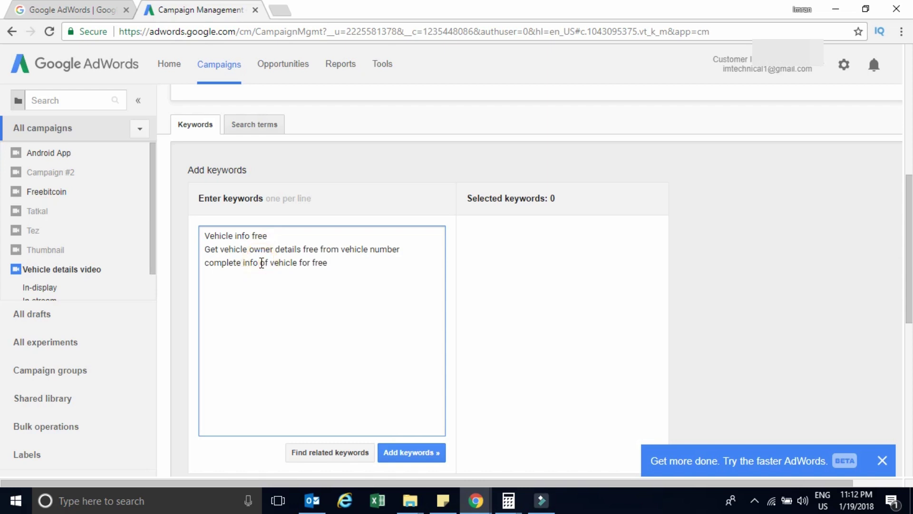
Add the three entered keywords to the selected keywords and save them for the In-stream ad group
click(407, 451)
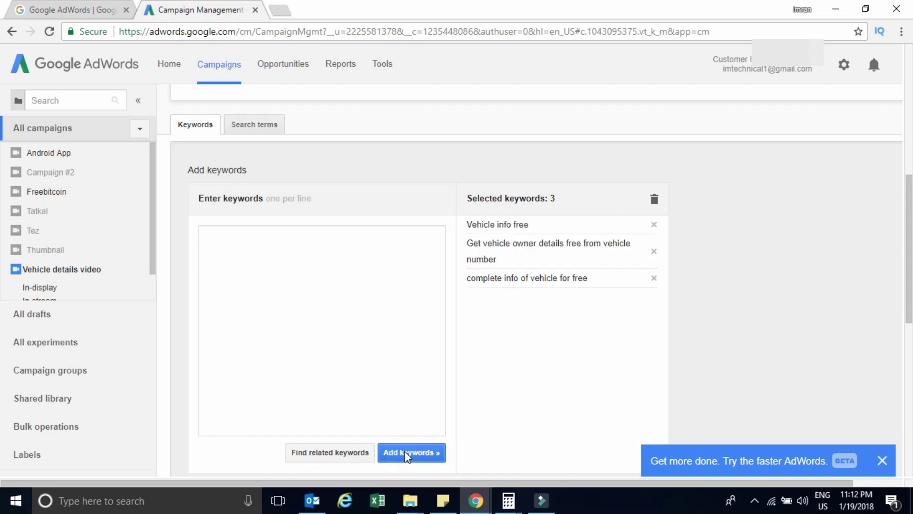
scroll(2, 285, down, 5)
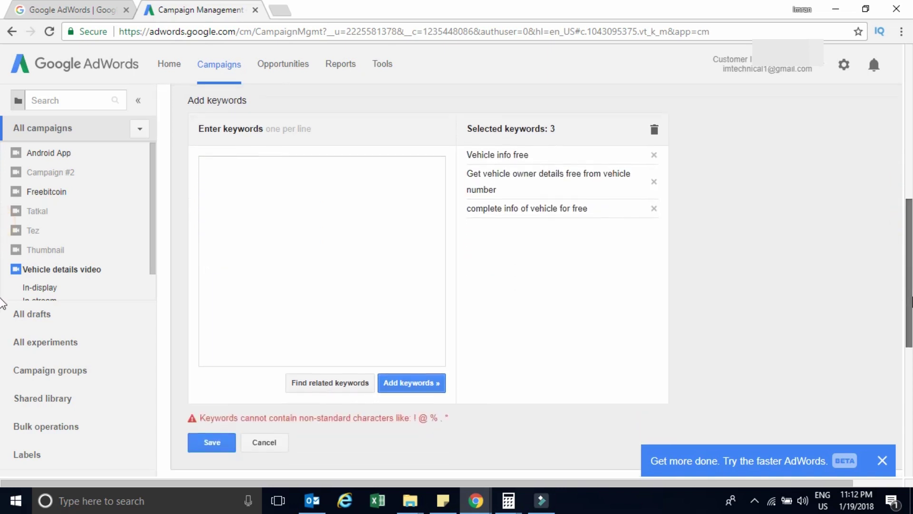
scroll(3, 311, up, 2)
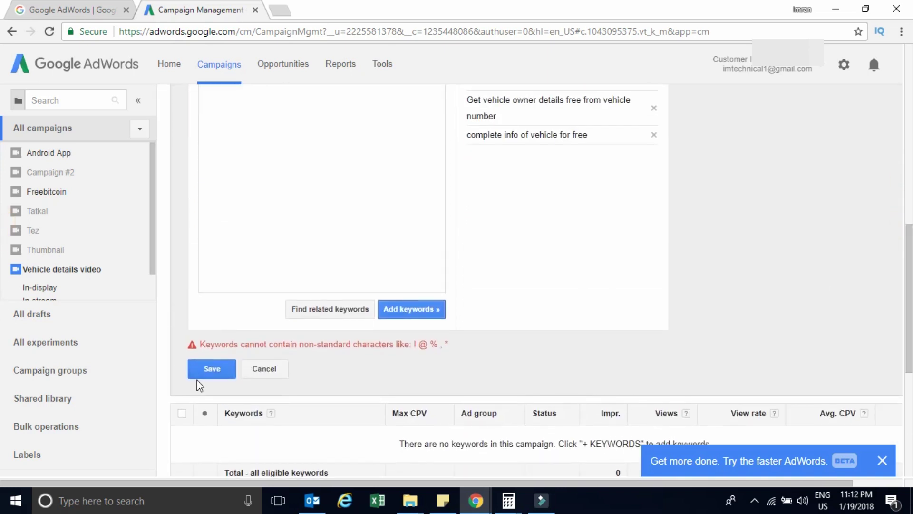
click(206, 368)
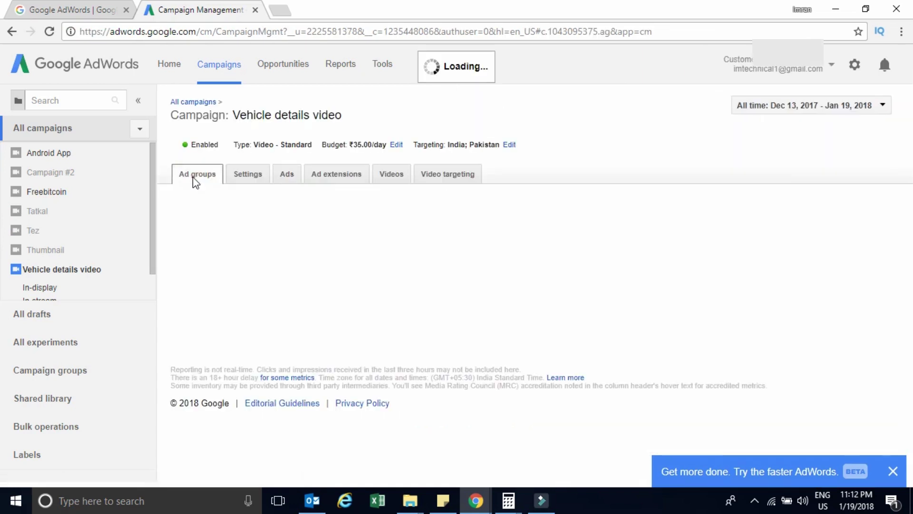
Set the In-stream ad group's maximum CPV to ₹1.5 and save it
scroll(2, 238, down, 4)
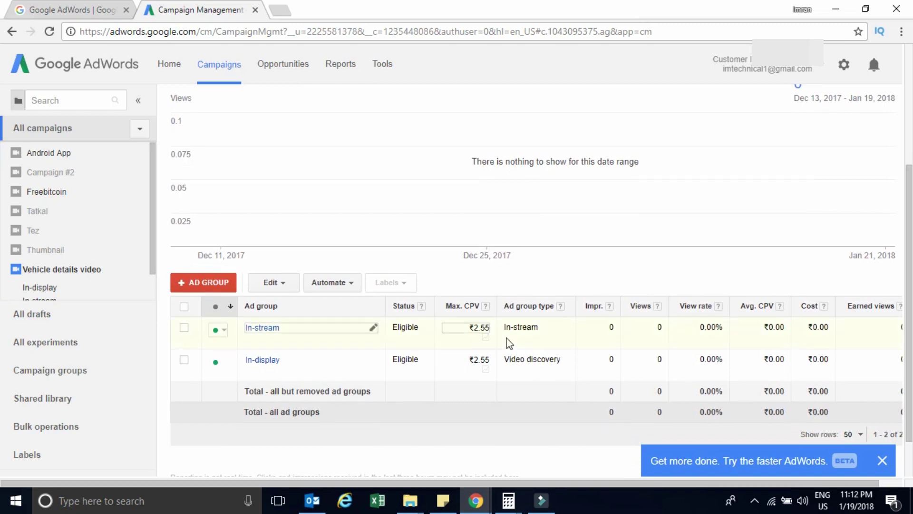
click(473, 328)
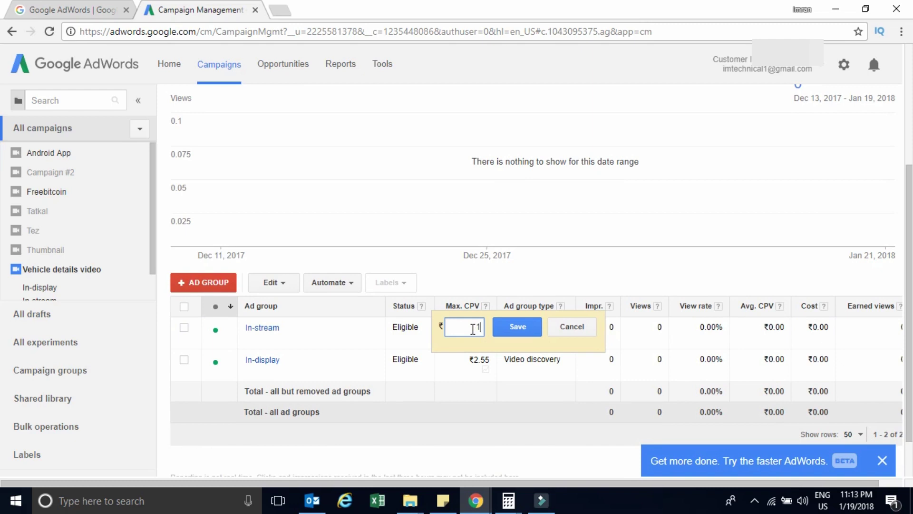
click(526, 326)
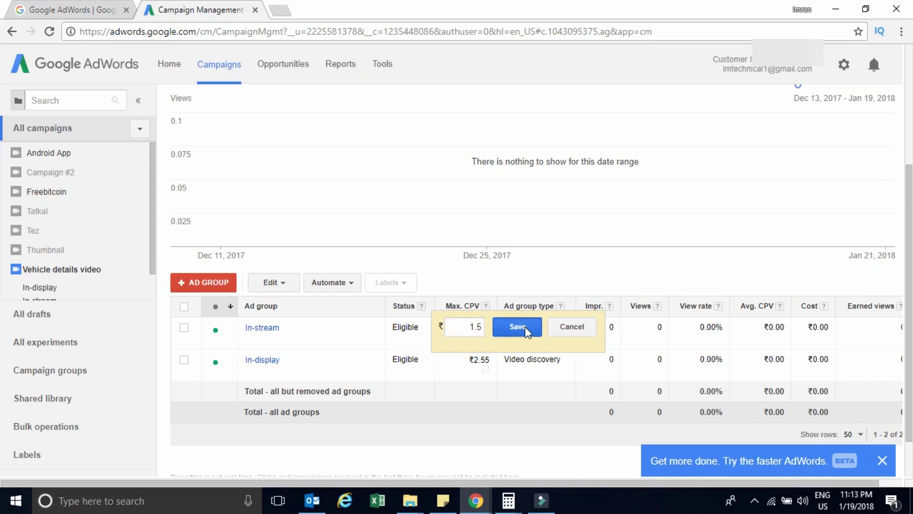
Set the maximum CPV to ₹0.50 for the In-display ad group, and do the same for the In-stream ad group
click(478, 362)
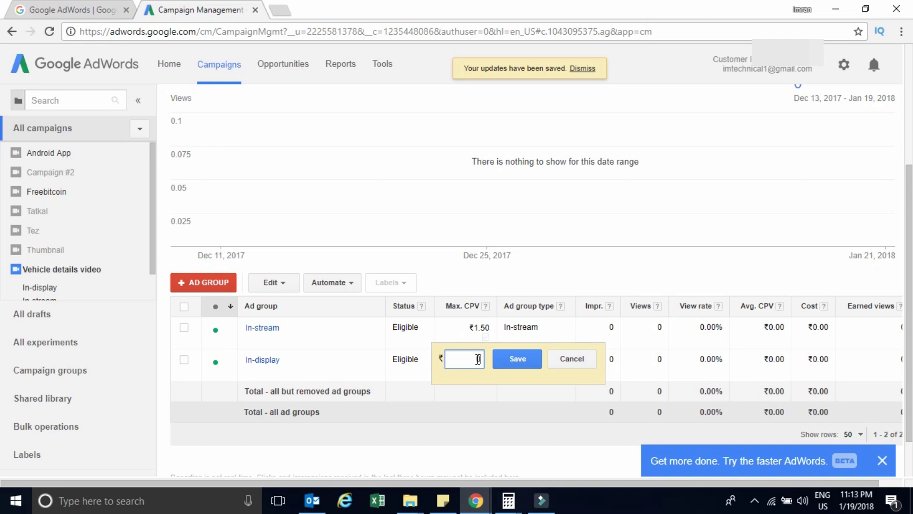
click(514, 362)
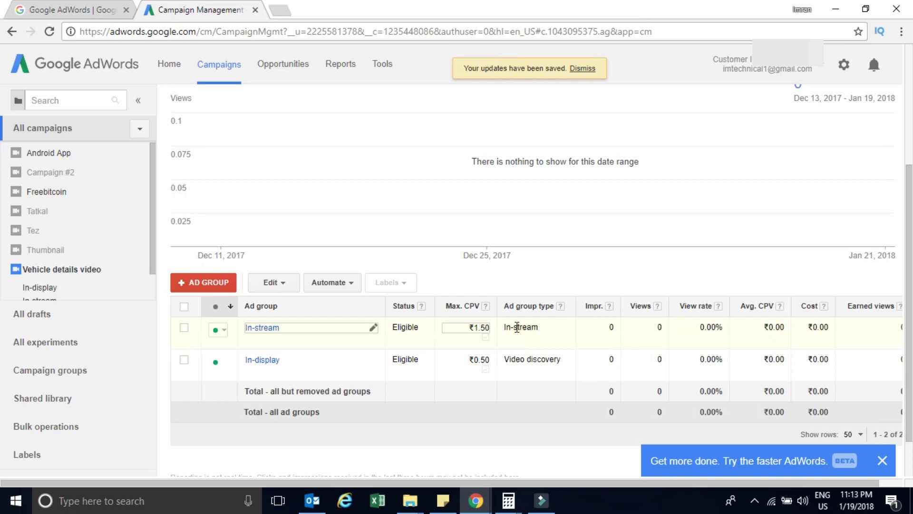
click(482, 329)
key(BackSpace)
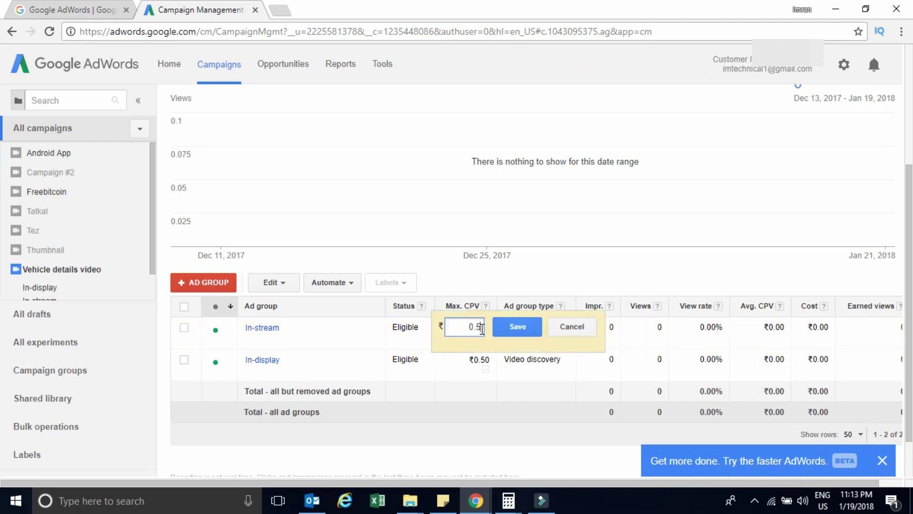
click(527, 333)
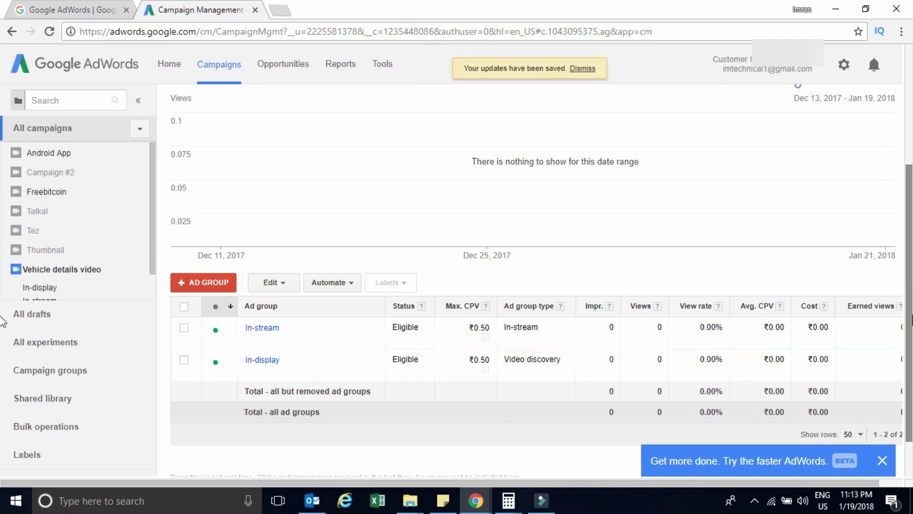
Open the account's billing and payments area and review the detailed transactions of the last 3 months
drag(909, 308, 910, 167)
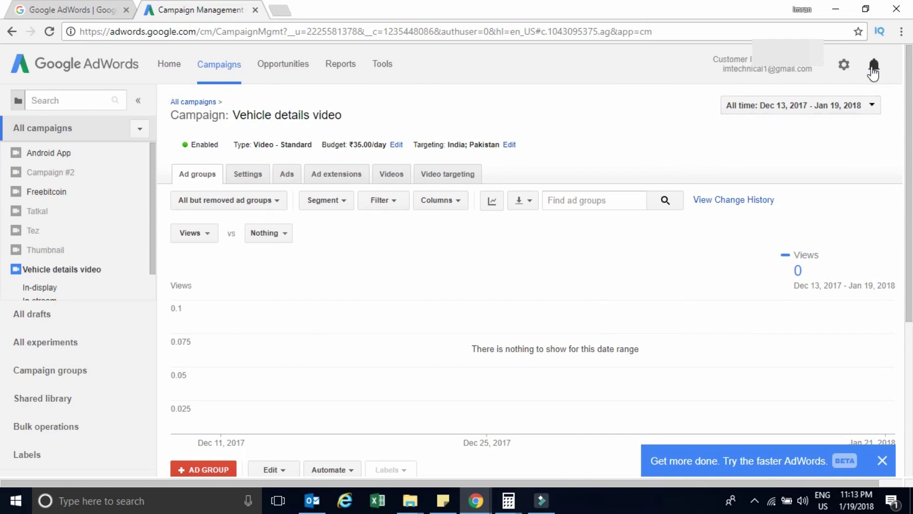
click(844, 66)
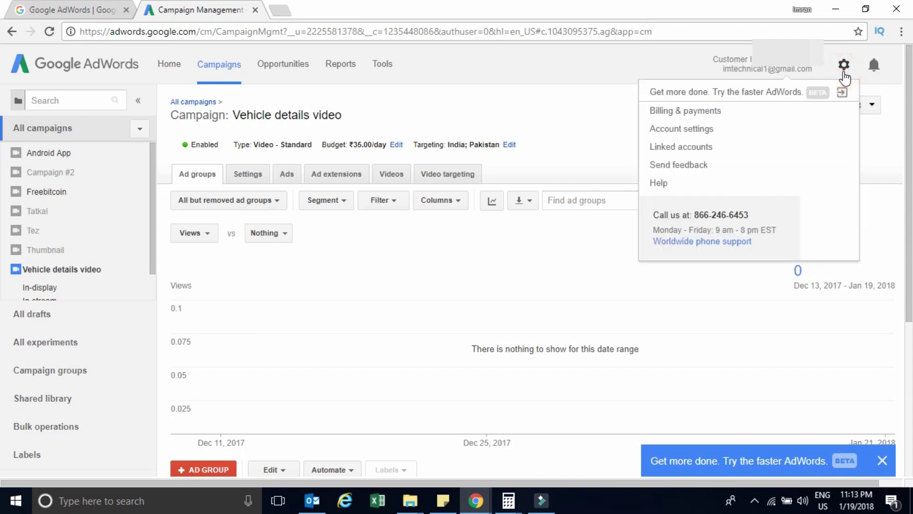
click(700, 115)
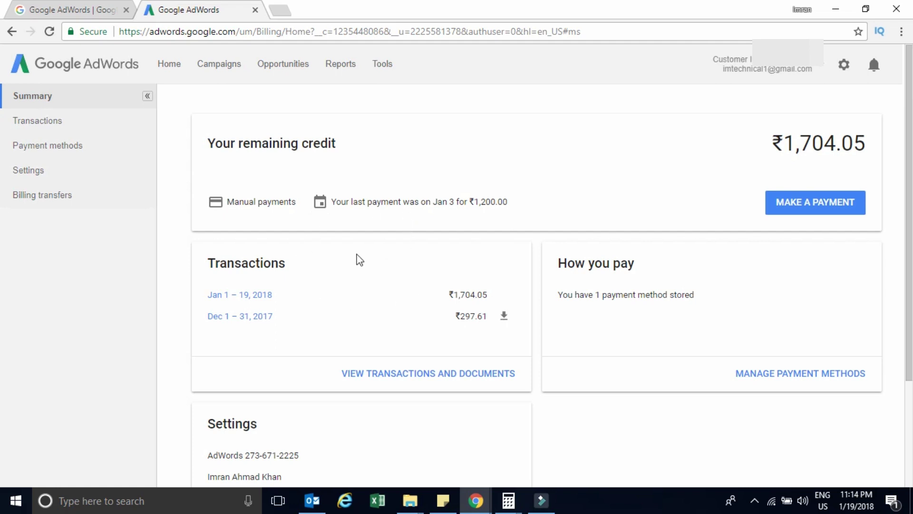
click(393, 374)
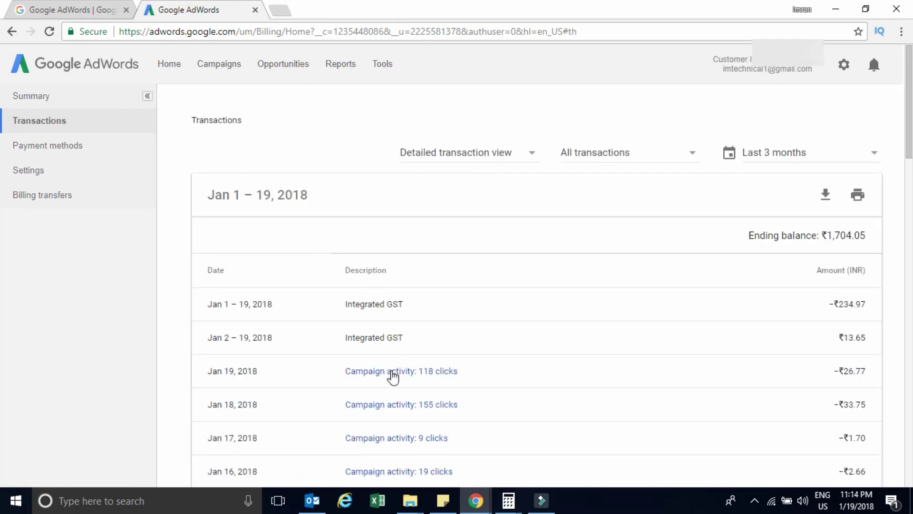
drag(909, 151, 910, 209)
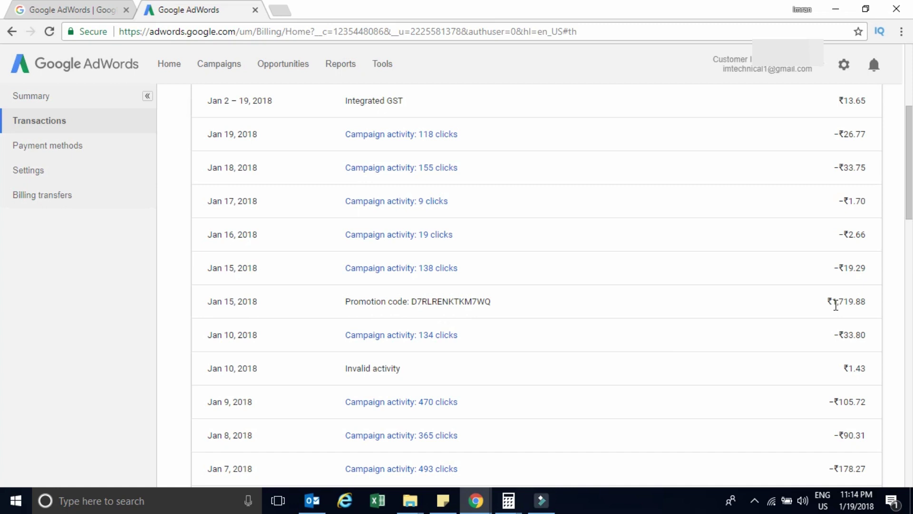
scroll(1, 218, down, 3)
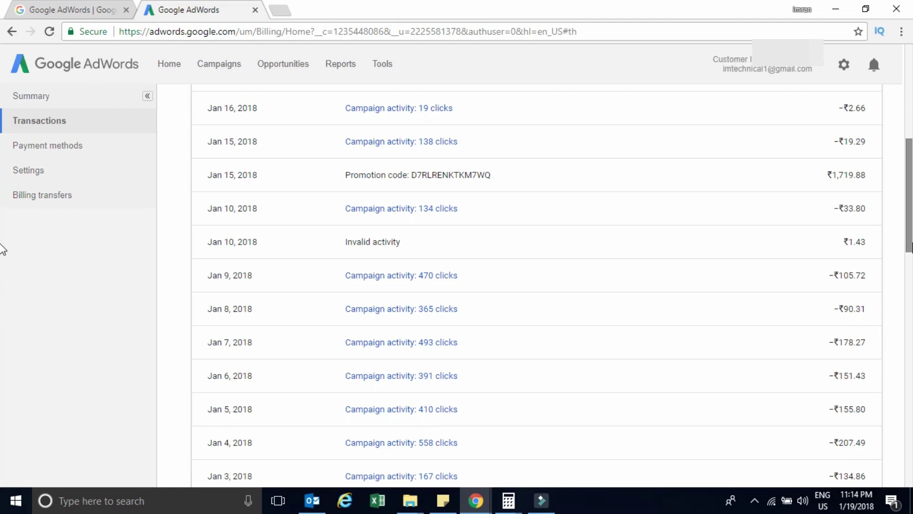
scroll(2, 240, up, 6)
scroll(2, 176, up, 2)
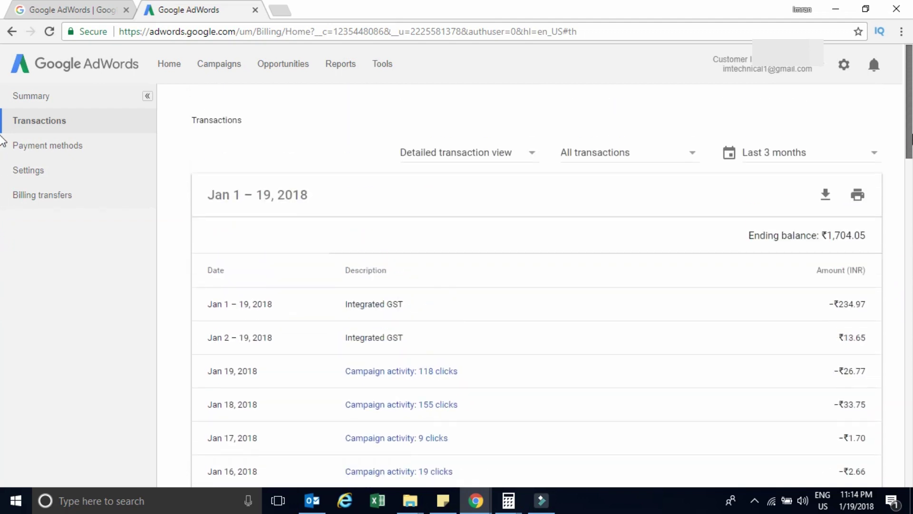
Open promotional code management from the billing settings and view the history of claimed promotions
click(33, 171)
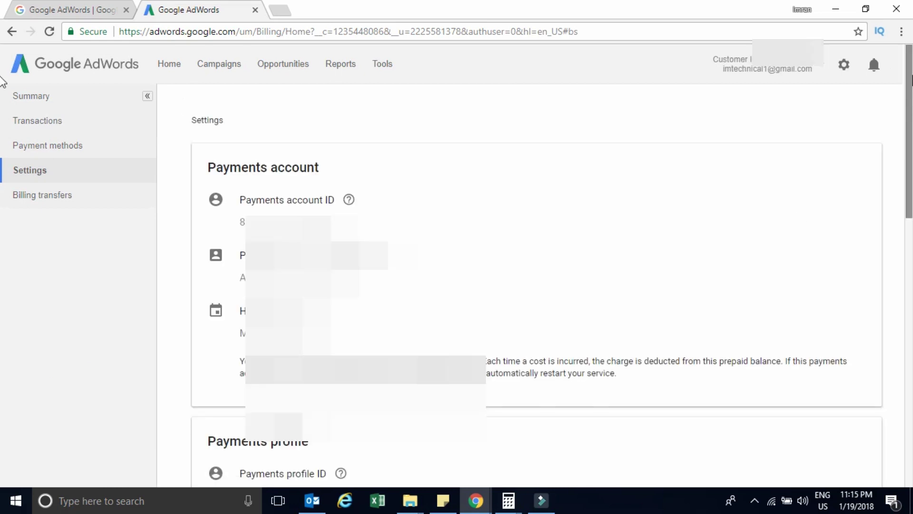
drag(912, 77, 911, 361)
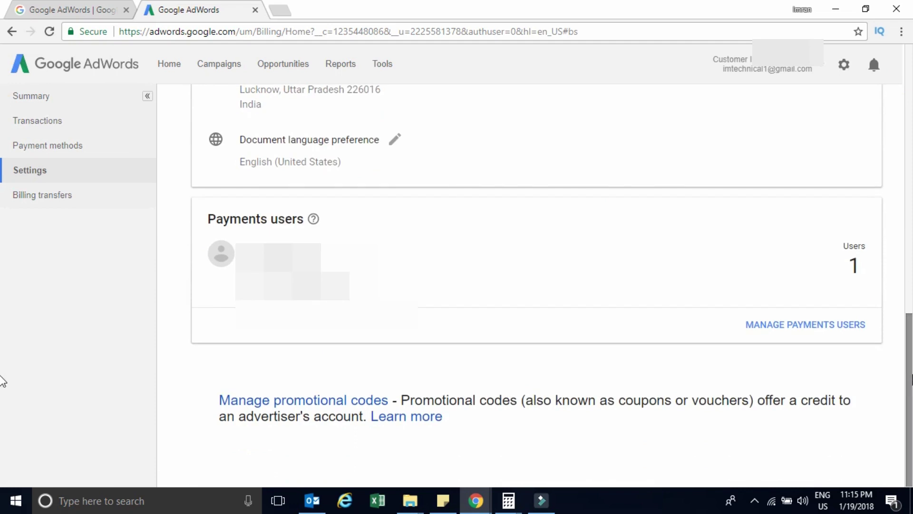
click(296, 400)
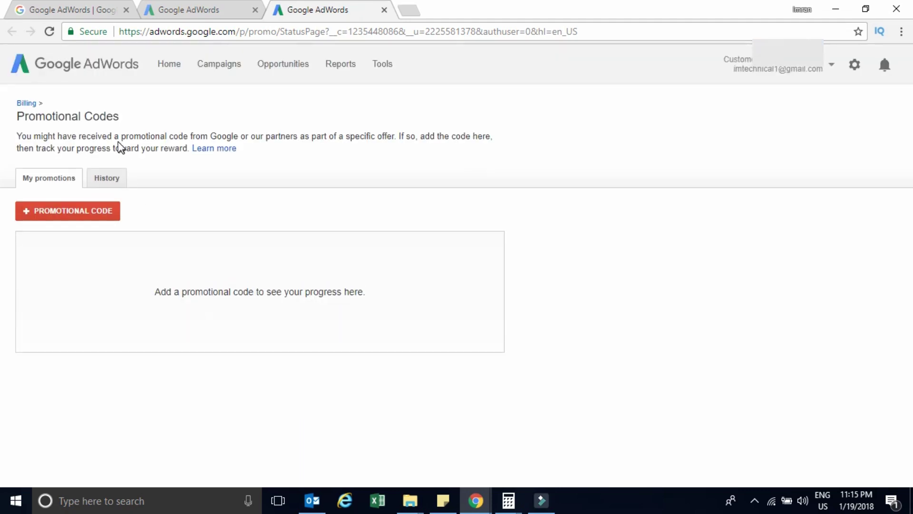
click(108, 180)
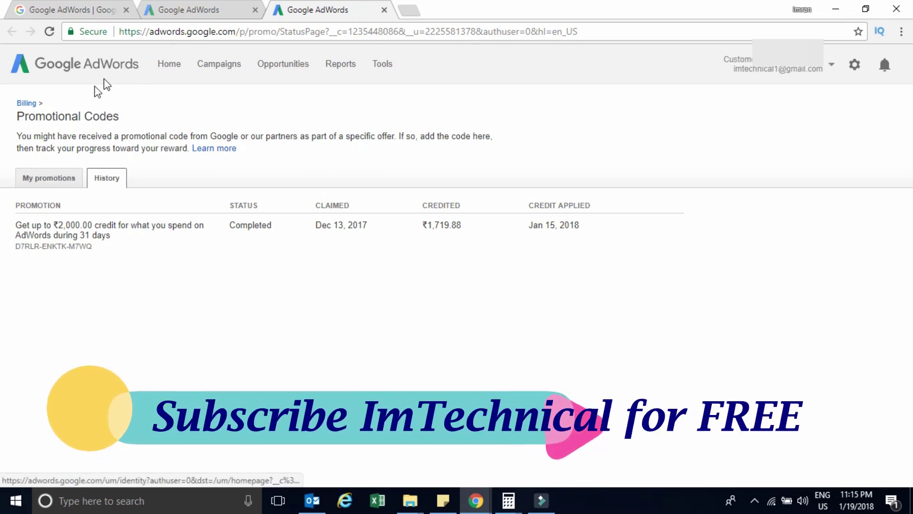
Return to the billing settings page and go from there to the AdWords home page
click(189, 6)
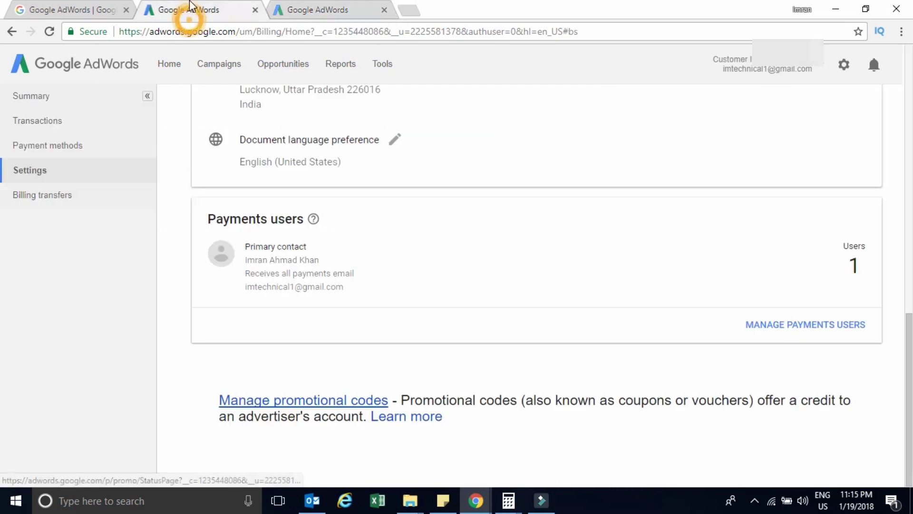
scroll(2, 77, up, 10)
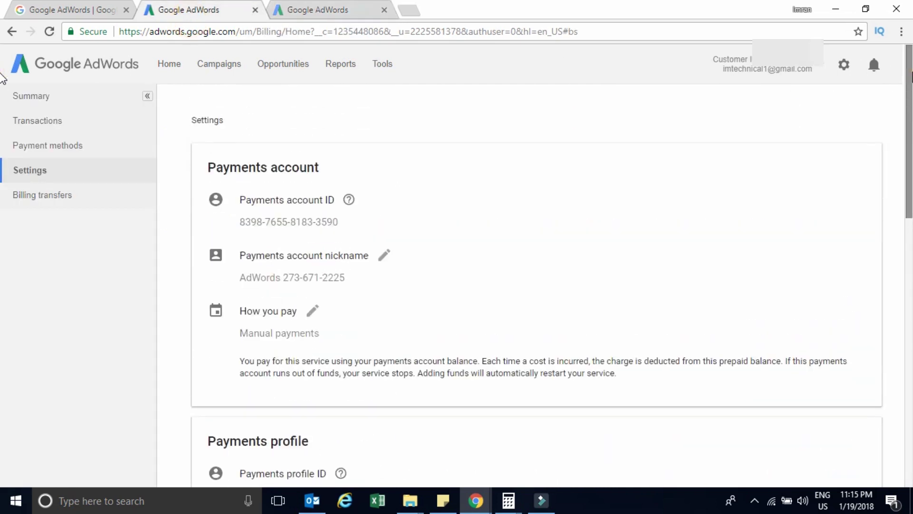
click(173, 72)
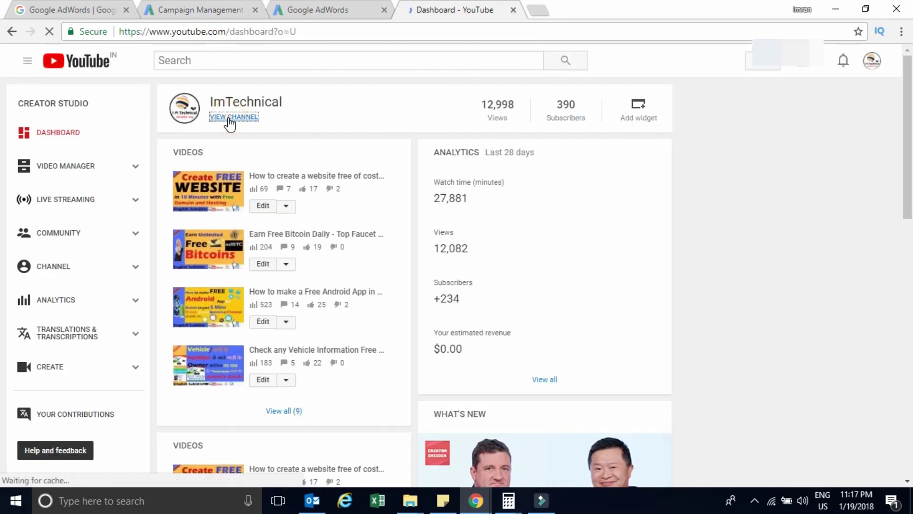
Open the ImTechnical channel page from the YouTube Creator Studio dashboard and look through its home page
click(230, 117)
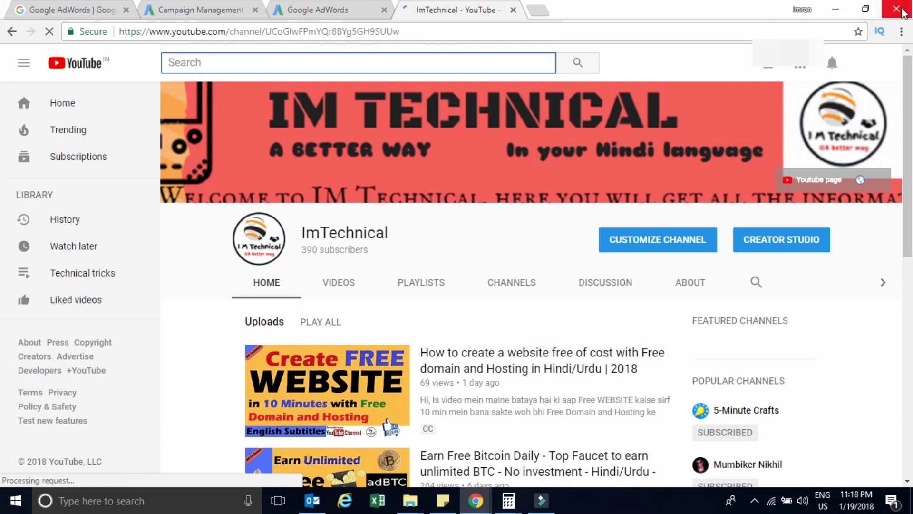
drag(908, 78, 911, 308)
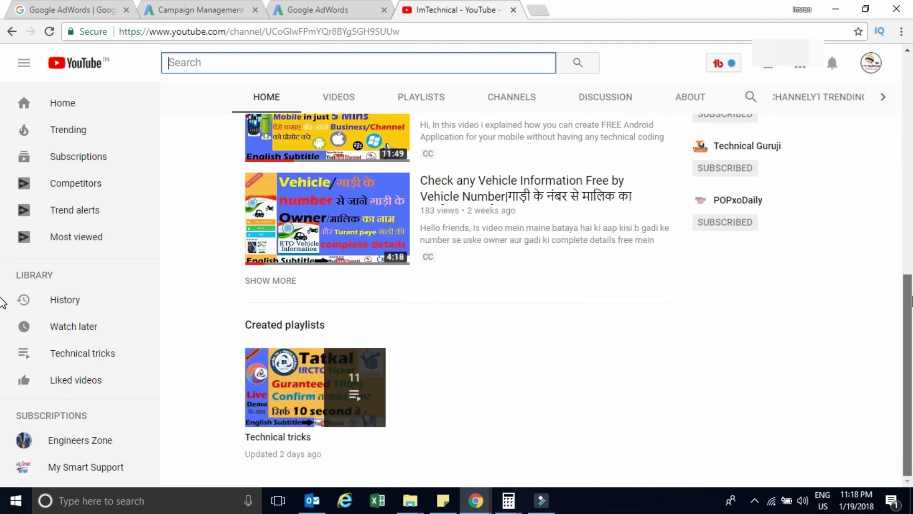
drag(909, 219, 908, 43)
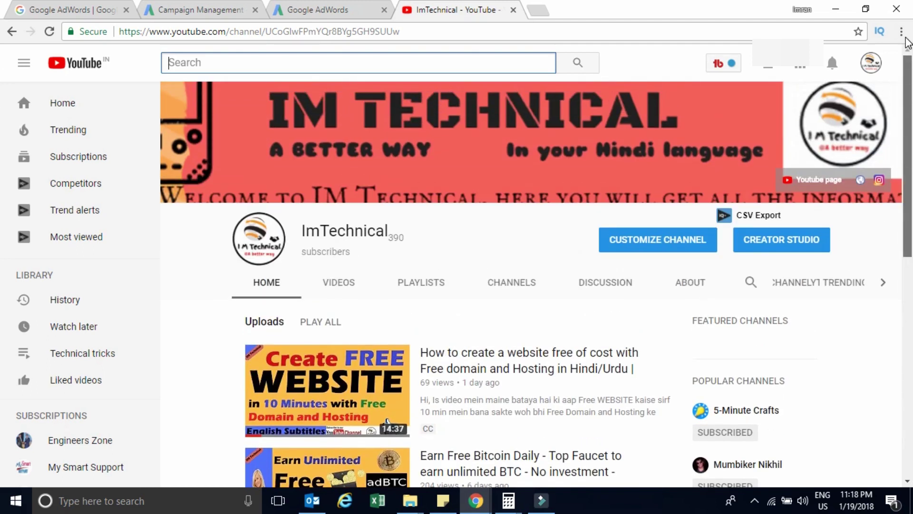
Show the channel's uploaded videos and look through the whole list down to the oldest upload
click(338, 286)
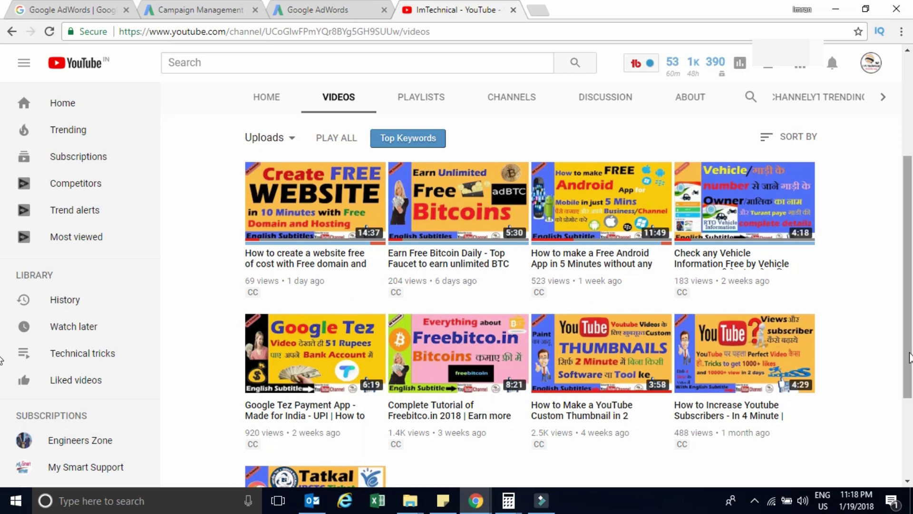
scroll(907, 357, up, 3)
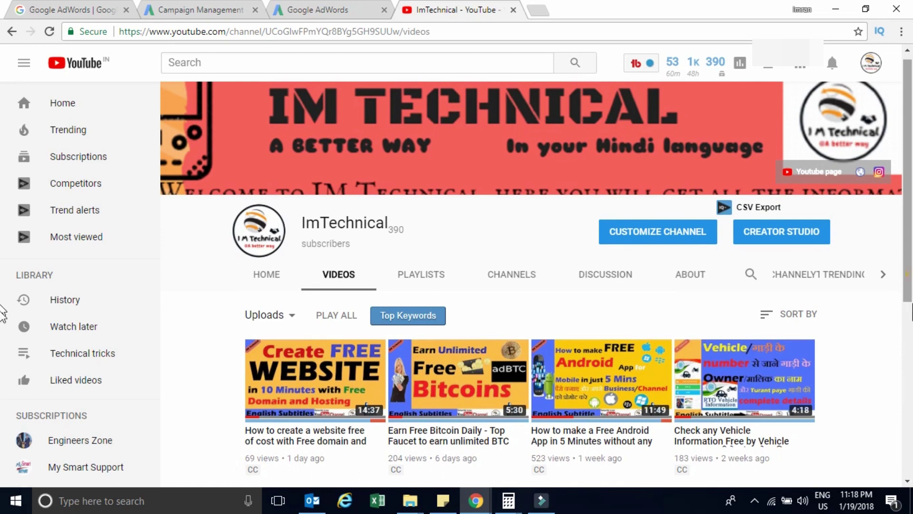
scroll(1, 385, down, 3)
scroll(1, 386, down, 2)
scroll(2, 399, up, 1)
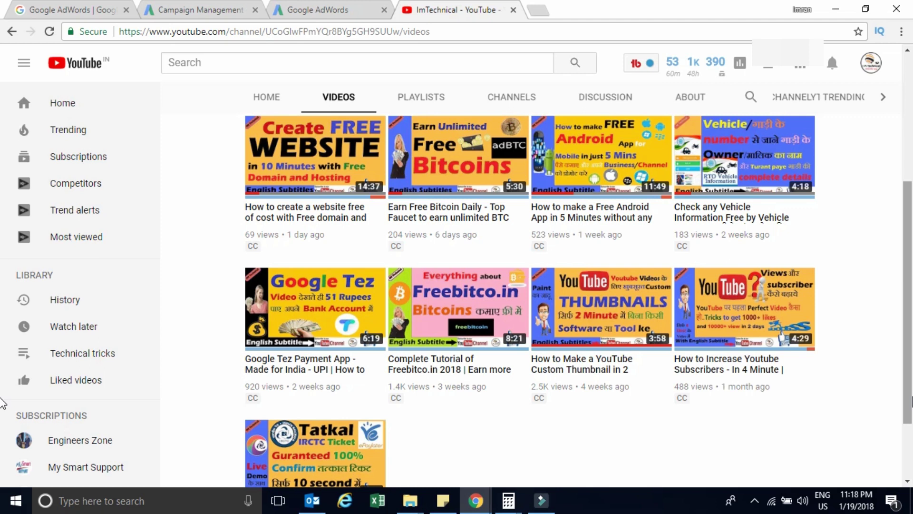
drag(908, 394, 911, 454)
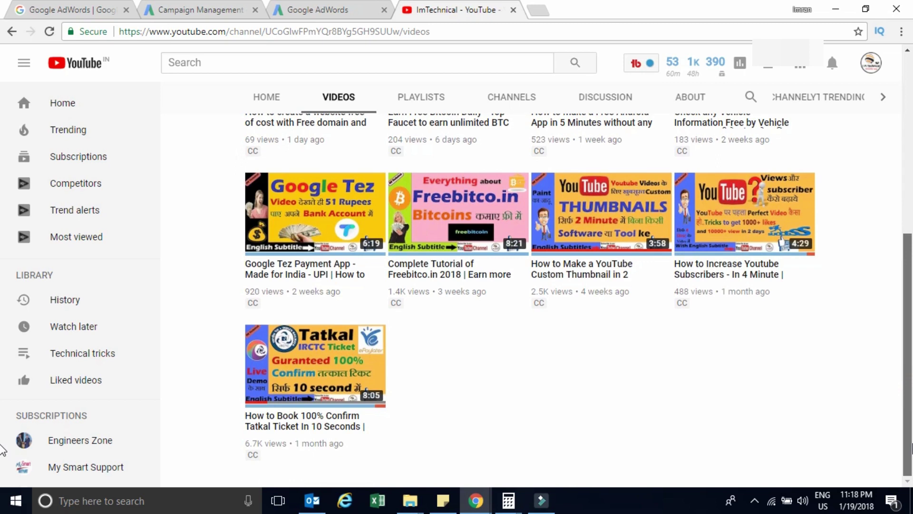
drag(911, 449, 911, 313)
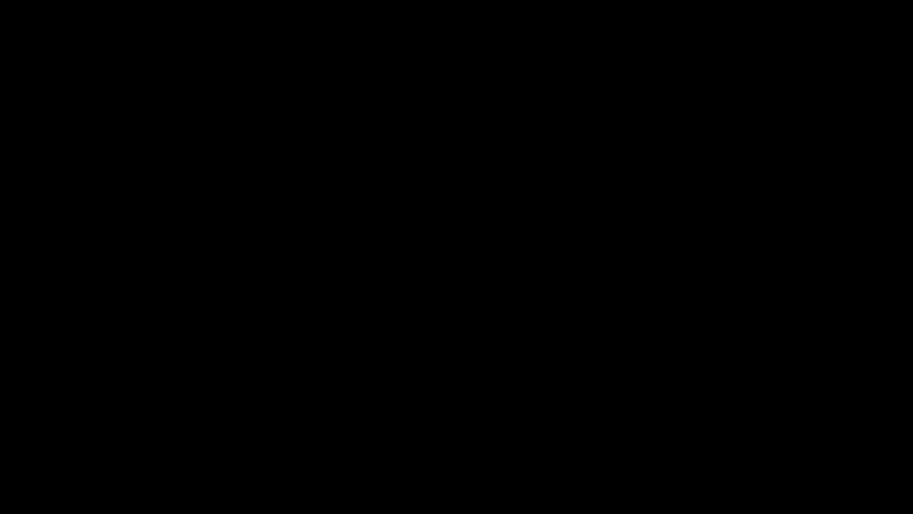